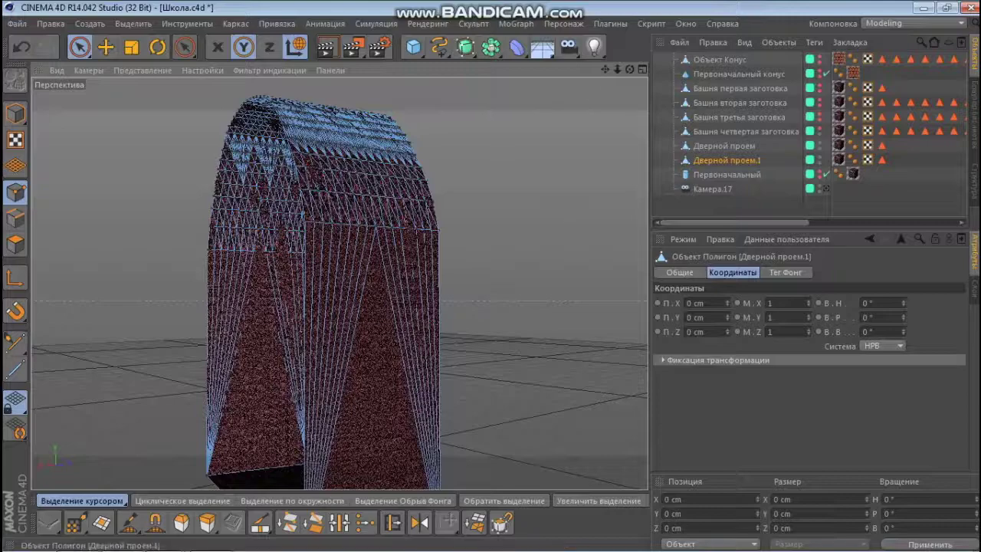
# Rename the door-opening copy to Дверь and subdivide its mesh.
pyautogui.write('Дверь')
pyautogui.press('Return')
pyautogui.keyDown('alt'); pyautogui.moveTo(340, 281); pyautogui.dragTo(368, 292); pyautogui.keyUp('alt')
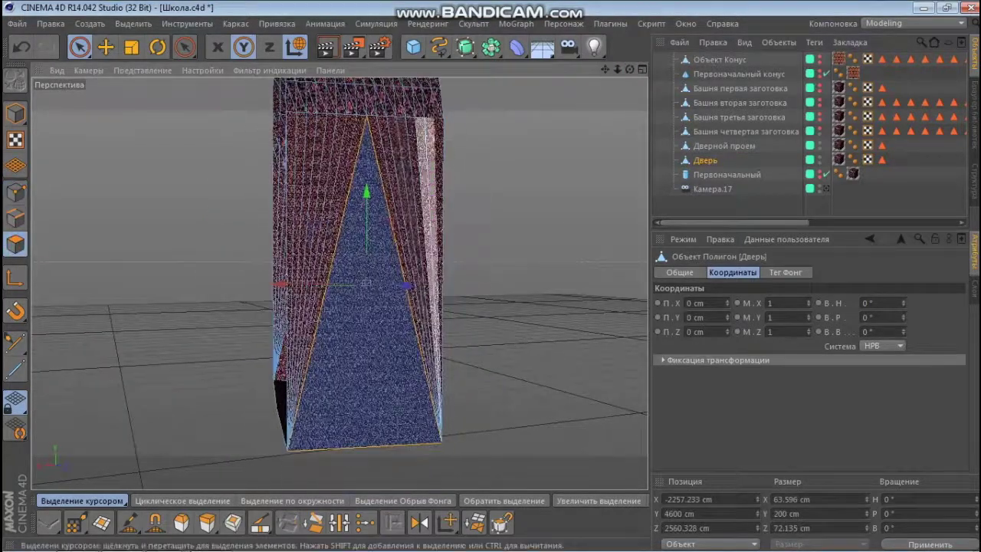
pyautogui.rightClick(420, 253)
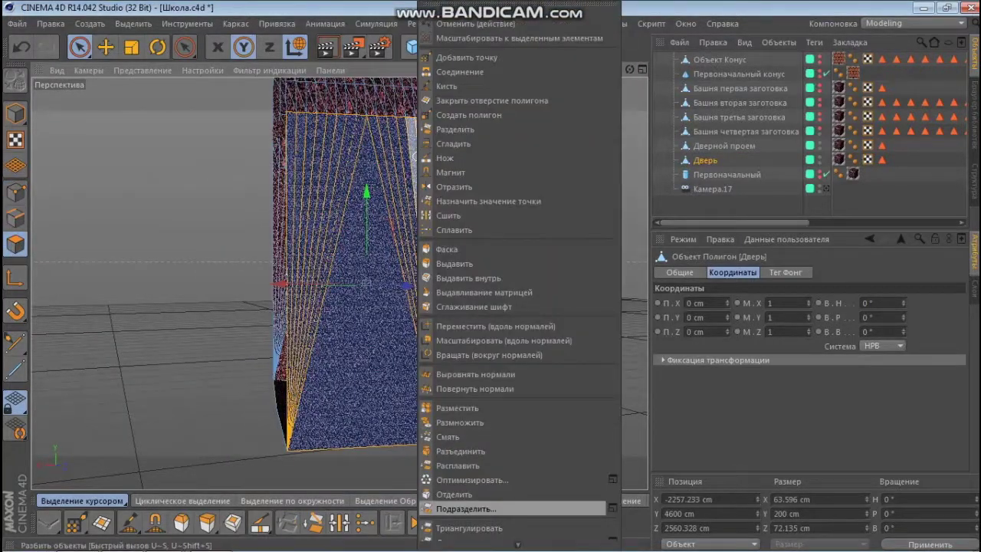
pyautogui.click(517, 536)
# Select the right pillar's polygons and delete them, leaving the Add Point tool active.
pyautogui.rightClick(420, 253)
pyautogui.click(460, 529)
pyautogui.moveTo(420, 253)
pyautogui.keyDown('alt'); pyautogui.mouseDown()
pyautogui.moveTo(338, 284)
pyautogui.moveTo(381, 252)
pyautogui.mouseUp(); pyautogui.keyUp('alt')
pyautogui.rightClick(381, 253)
pyautogui.click(429, 499)
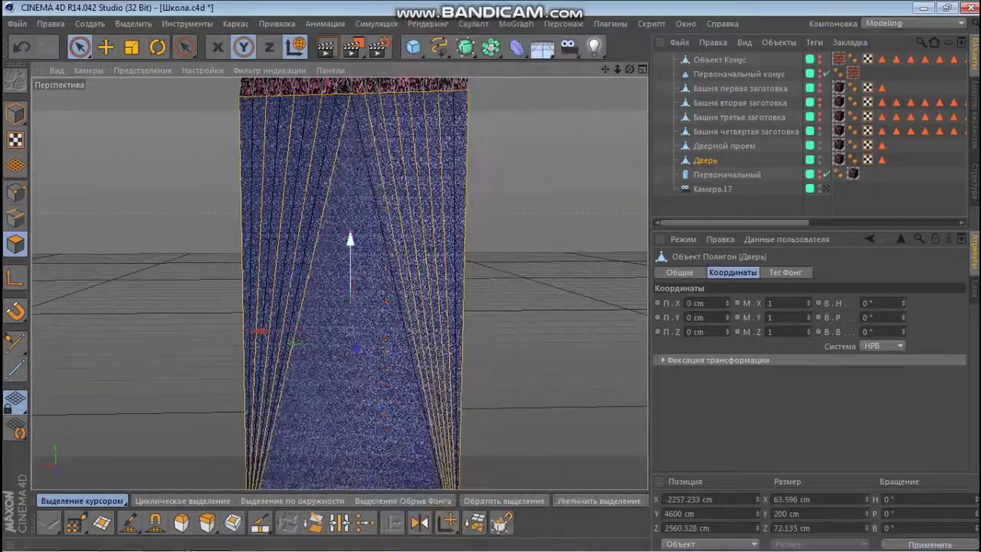
pyautogui.rightClick(400, 253)
pyautogui.click(482, 486)
pyautogui.moveTo(381, 253)
pyautogui.keyDown('alt'); pyautogui.mouseDown()
pyautogui.moveTo(338, 284)
pyautogui.moveTo(603, 167)
pyautogui.moveTo(449, 225)
pyautogui.mouseUp(); pyautogui.keyUp('alt')
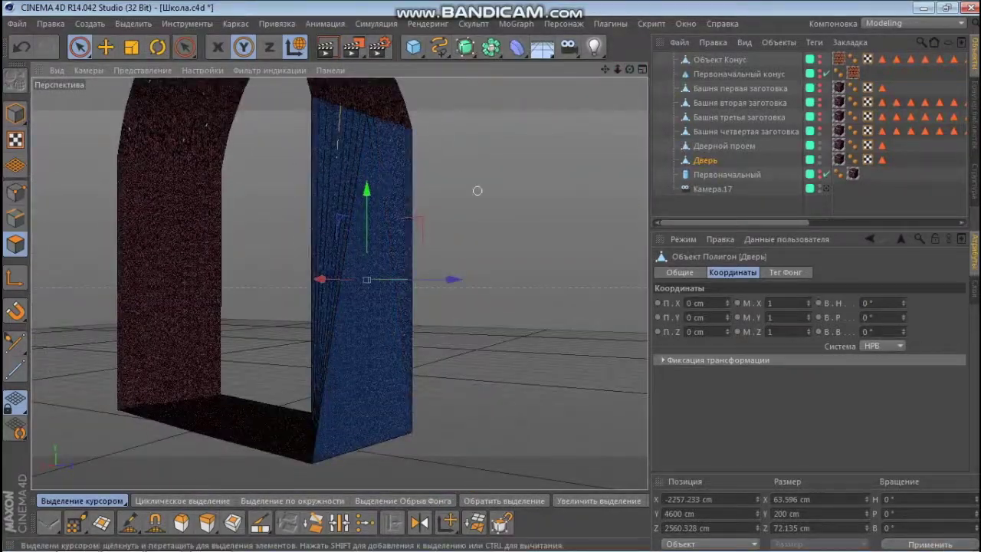
pyautogui.press('Delete')
pyautogui.click(75, 522)
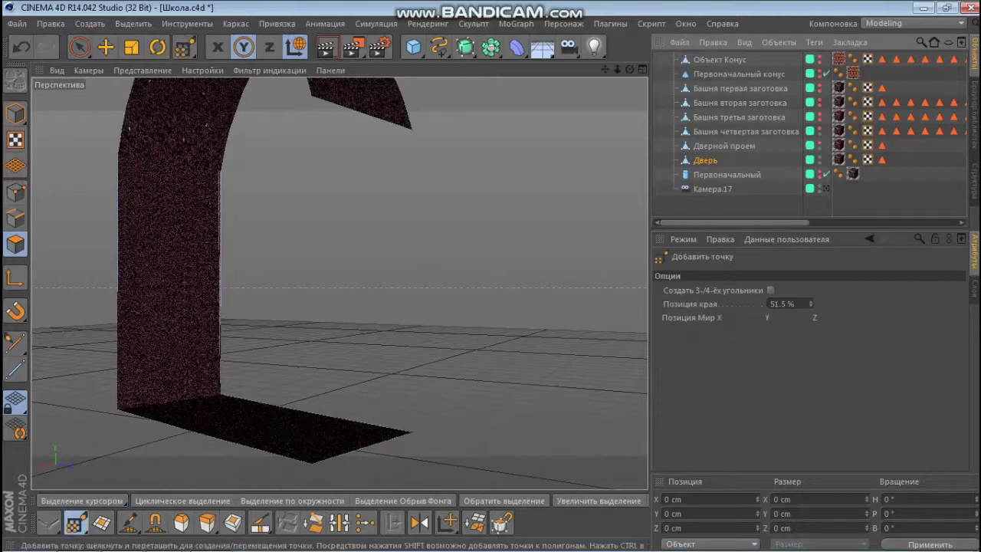
pyautogui.click(311, 93)
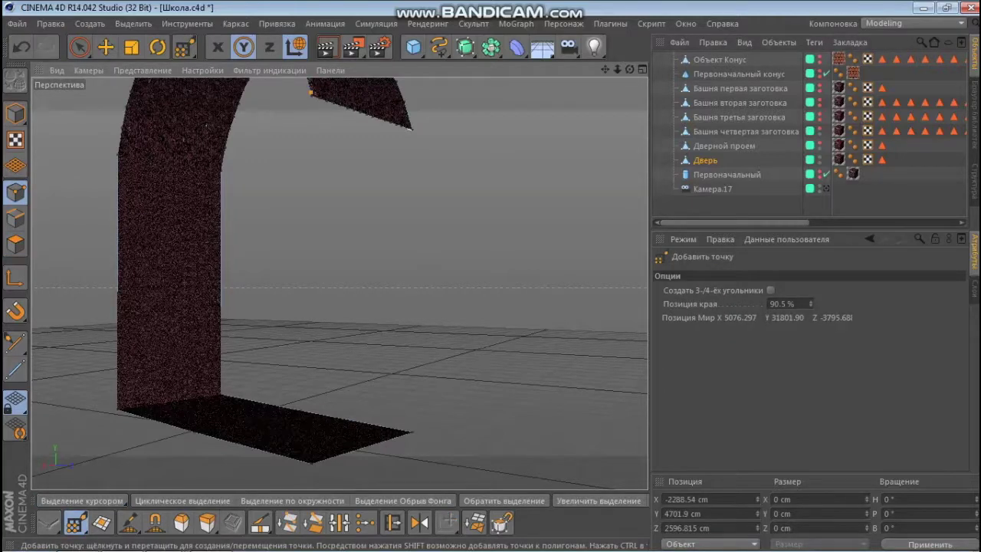
pyautogui.moveTo(306, 276)
pyautogui.keyDown('alt'); pyautogui.mouseDown()
pyautogui.moveTo(339, 281)
pyautogui.moveTo(368, 268)
pyautogui.mouseUp(); pyautogui.keyUp('alt')
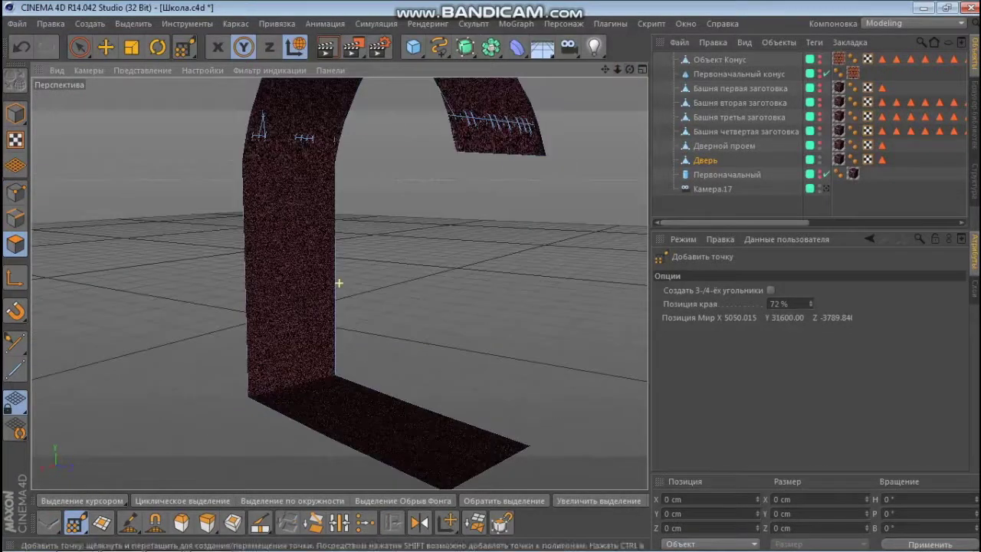
pyautogui.click(704, 160)
pyautogui.scroll(2, 343, 284)
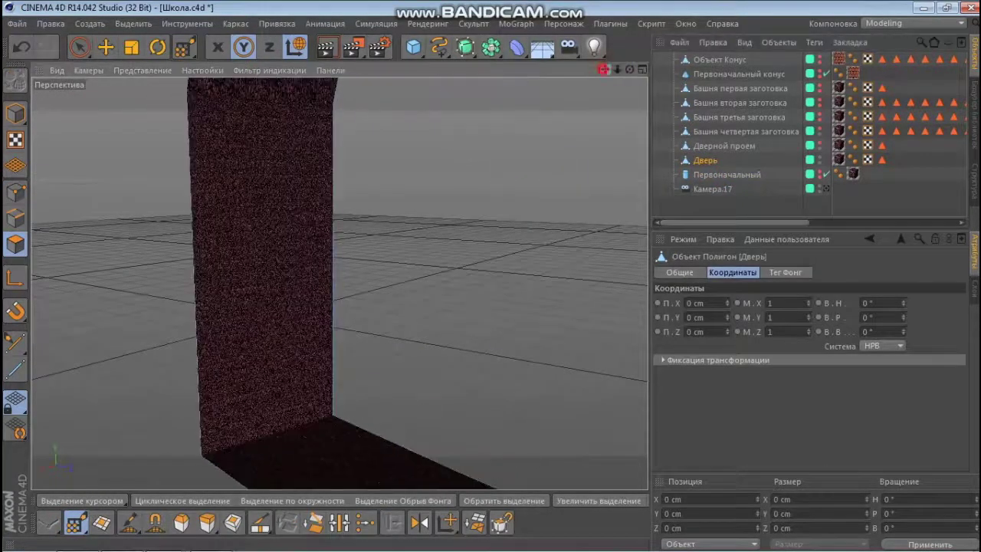
pyautogui.scroll(3, 343, 284)
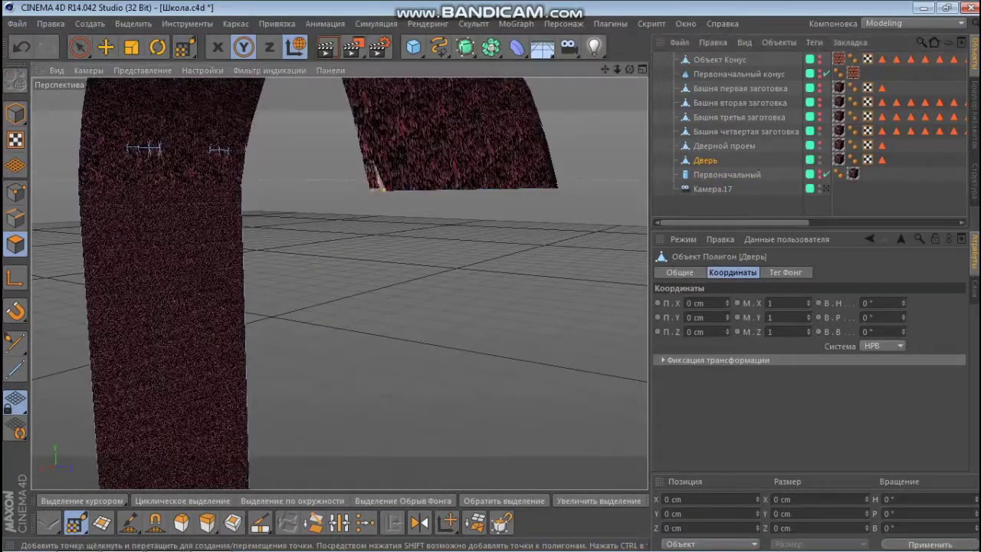
pyautogui.scroll(-3, 341, 282)
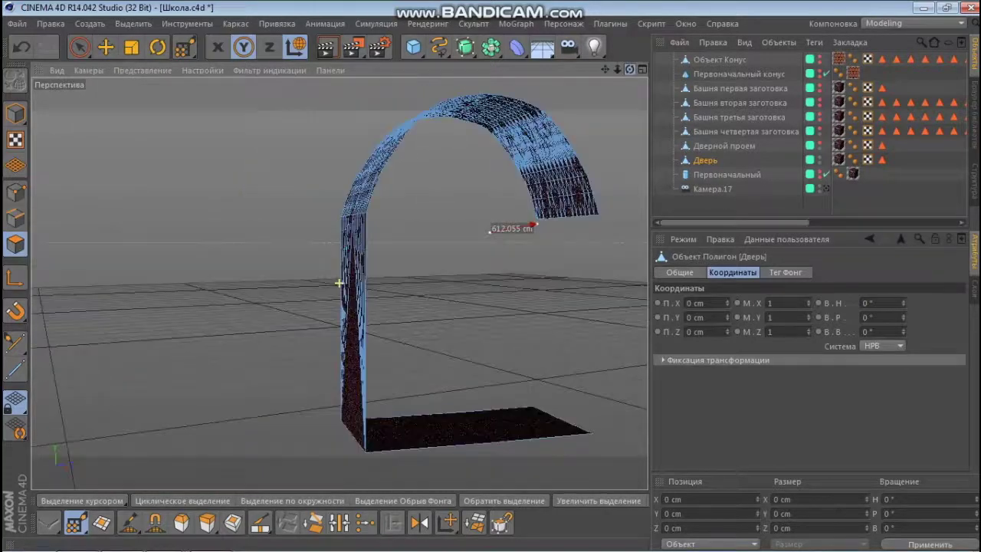
pyautogui.keyDown('alt'); pyautogui.moveTo(341, 282); pyautogui.dragTo(341, 282); pyautogui.keyUp('alt')
pyautogui.click(22, 47)
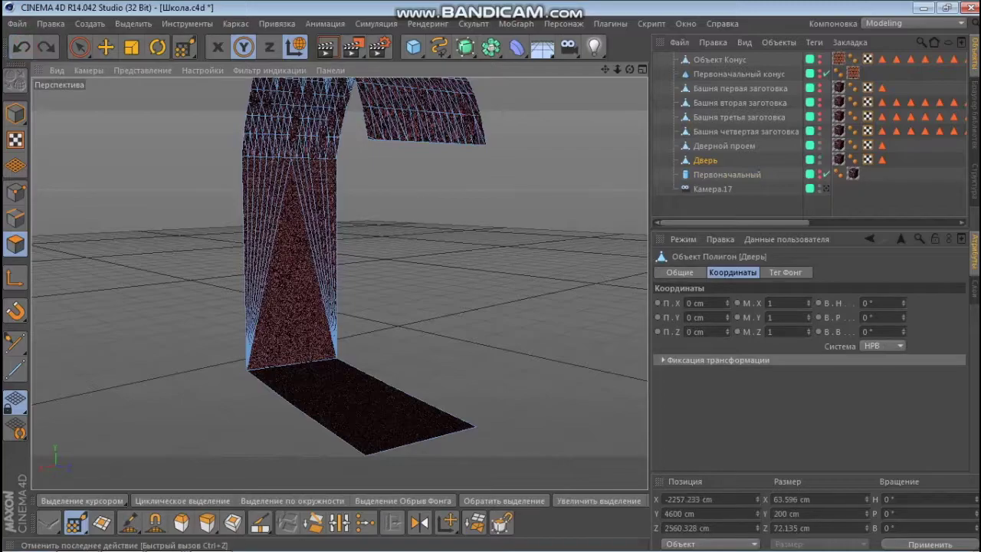
pyautogui.keyDown('alt'); pyautogui.moveTo(341, 282); pyautogui.dragTo(399, 282); pyautogui.keyUp('alt')
pyautogui.scroll(3, 341, 282)
pyautogui.click(79, 47)
# Subdivide the door face and confirm the subdivision settings.
pyautogui.keyDown('alt'); pyautogui.moveTo(460, 207); pyautogui.dragTo(552, 192); pyautogui.keyUp('alt')
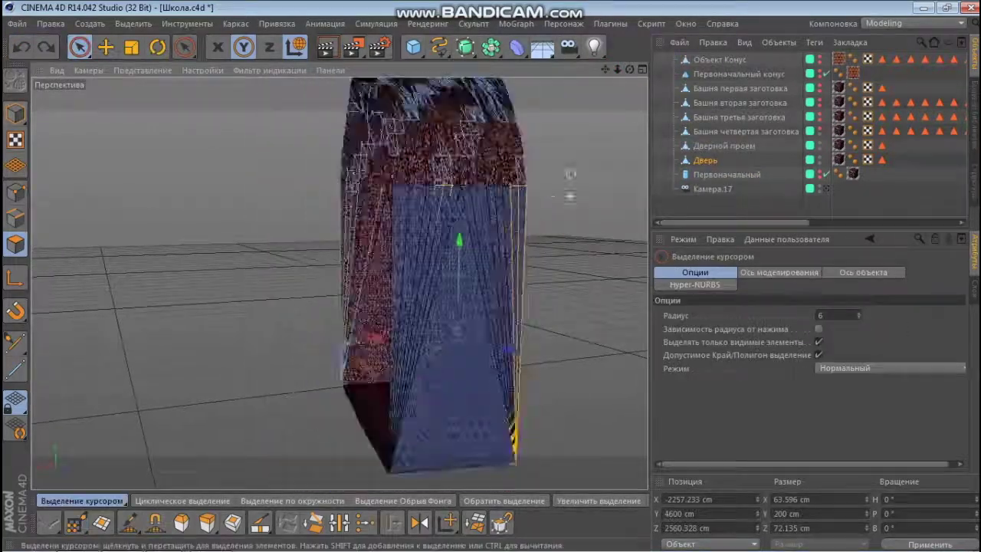
pyautogui.rightClick(552, 192)
pyautogui.click(475, 508)
pyautogui.moveTo(570, 470); pyautogui.dragTo(663, 237)
pyautogui.click(688, 302)
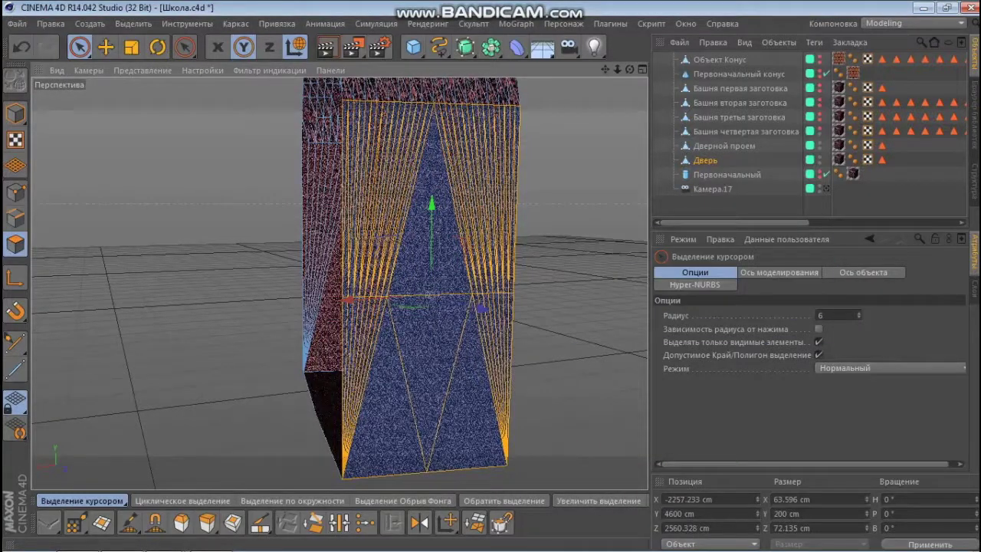
# Draw a new polygon face over the door area with Create Polygon.
pyautogui.keyDown('alt'); pyautogui.moveTo(491, 163); pyautogui.dragTo(429, 321); pyautogui.keyUp('alt')
pyautogui.rightClick(411, 414)
pyautogui.click(464, 479)
pyautogui.rightClick(412, 414)
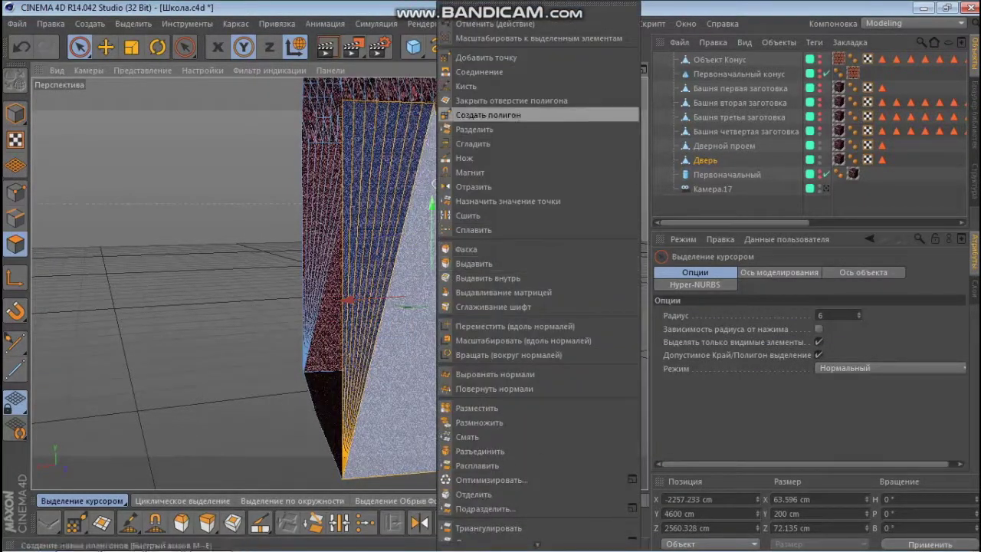
pyautogui.click(460, 114)
pyautogui.click(506, 464)
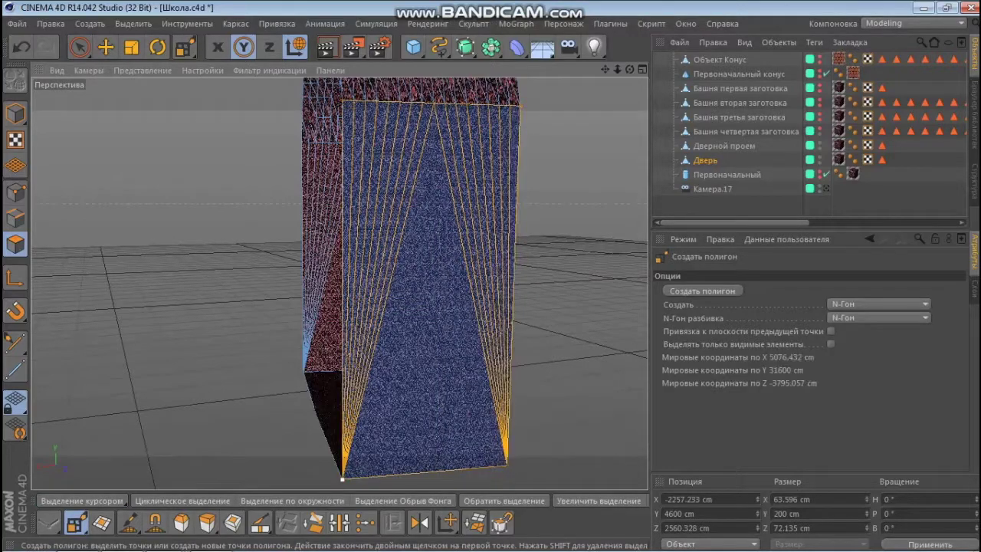
pyautogui.doubleClick(342, 475)
pyautogui.press('9')
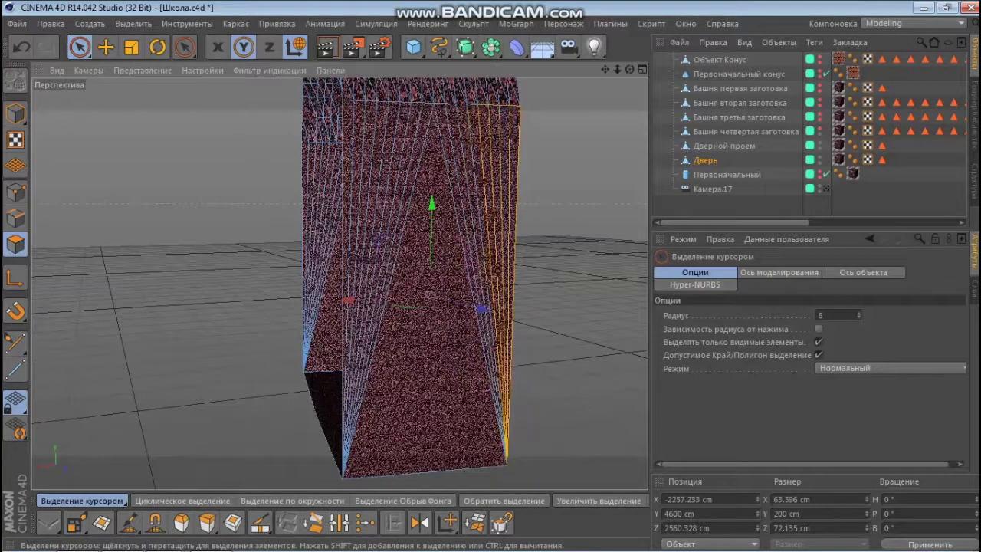
pyautogui.moveTo(343, 245); pyautogui.dragTo(410, 296)
pyautogui.moveTo(369, 228)
pyautogui.keyDown('alt'); pyautogui.mouseDown()
pyautogui.moveTo(473, 174)
pyautogui.moveTo(376, 204)
pyautogui.moveTo(339, 282)
pyautogui.mouseUp(); pyautogui.keyUp('alt')
pyautogui.click(474, 174)
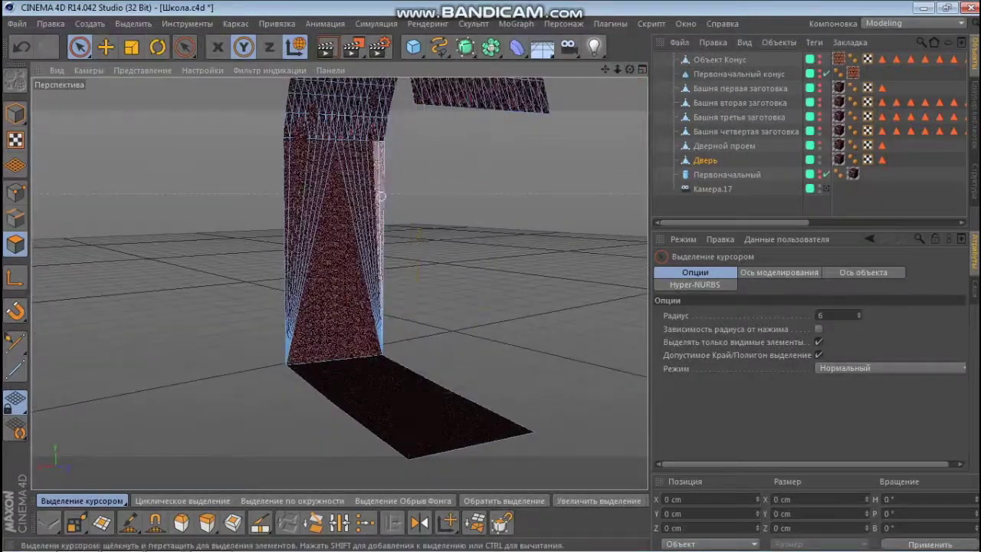
# Close a new four-point face on the right wall.
pyautogui.click(77, 522)
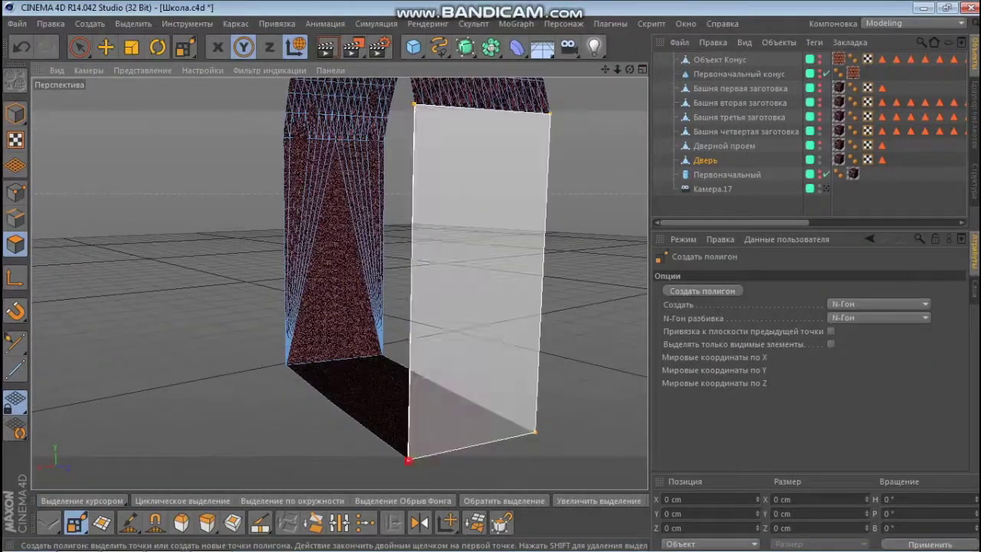
pyautogui.doubleClick(407, 459)
pyautogui.keyDown('alt'); pyautogui.moveTo(407, 458); pyautogui.dragTo(459, 414); pyautogui.keyUp('alt')
# Delete the faulty left wall face and redraw it as a clean quad.
pyautogui.click(79, 47)
pyautogui.click(360, 199)
pyautogui.press('Delete')
pyautogui.press('space')
pyautogui.click(377, 354)
pyautogui.doubleClick(293, 365)
pyautogui.press('space')
# Select two adjacent middle polygons of the wall.
pyautogui.rightClick(534, 248)
pyautogui.press('Escape')
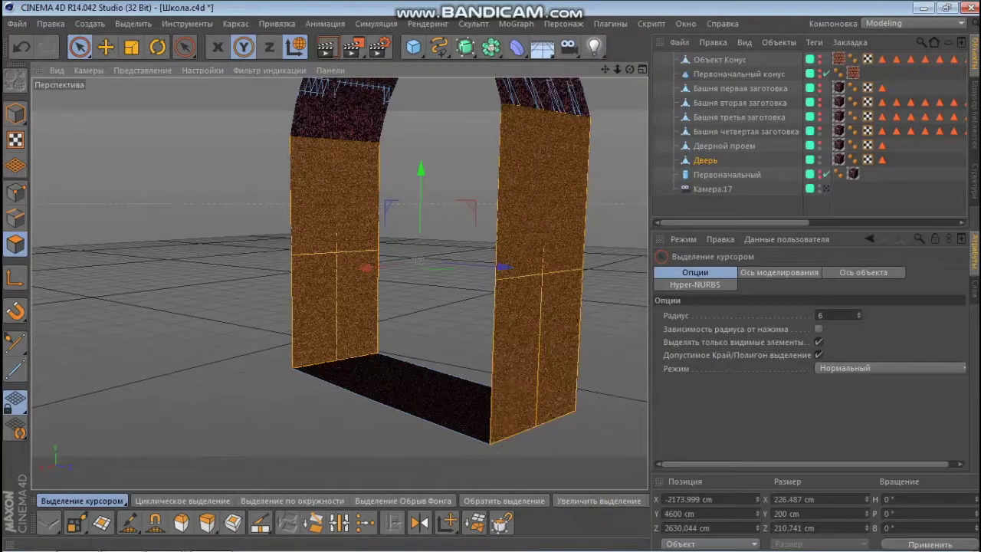
pyautogui.scroll(3, 383, 268)
pyautogui.rightClick(425, 248)
pyautogui.press('Escape')
pyautogui.scroll(5, 220, 93)
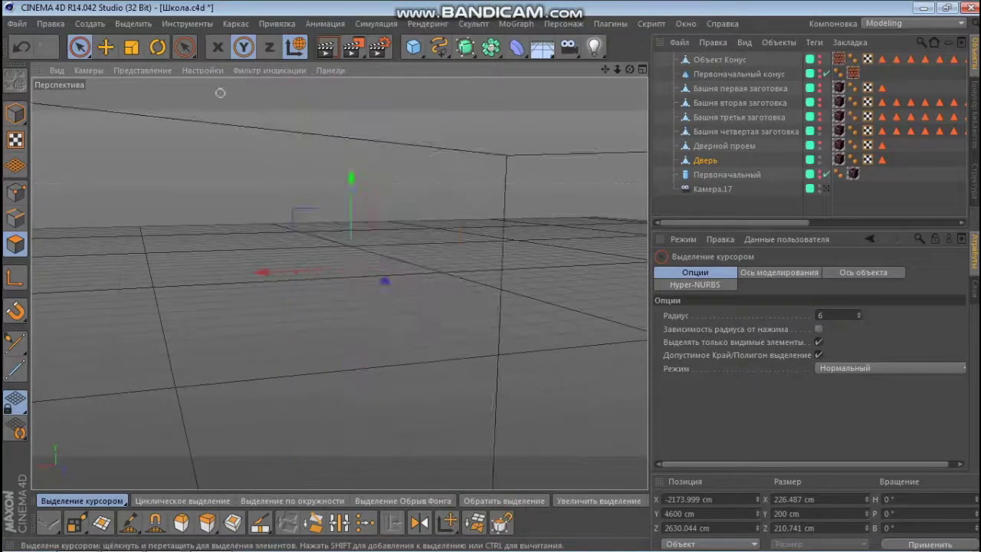
pyautogui.scroll(-3, 220, 93)
pyautogui.rightClick(421, 307)
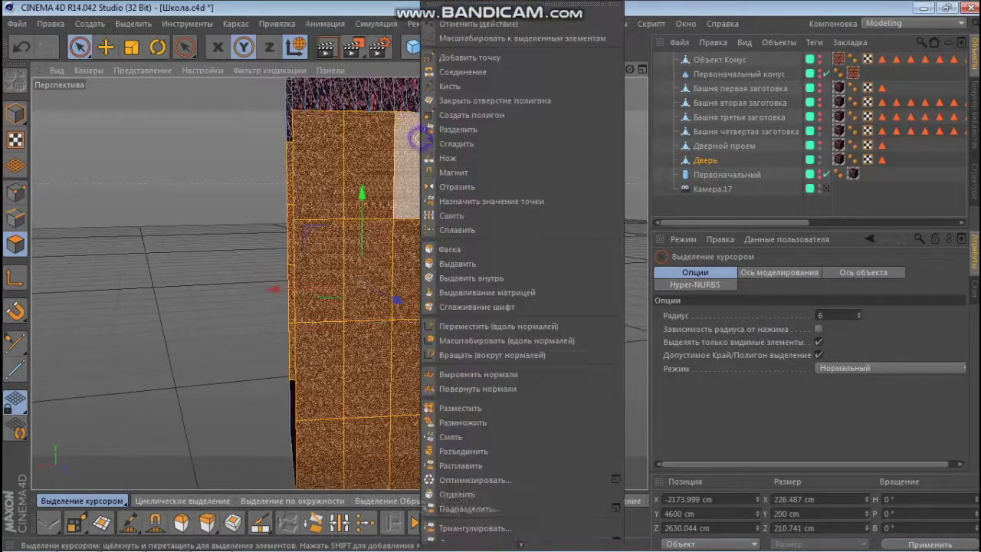
pyautogui.press('Escape')
pyautogui.rightClick(345, 305)
pyautogui.press('Escape')
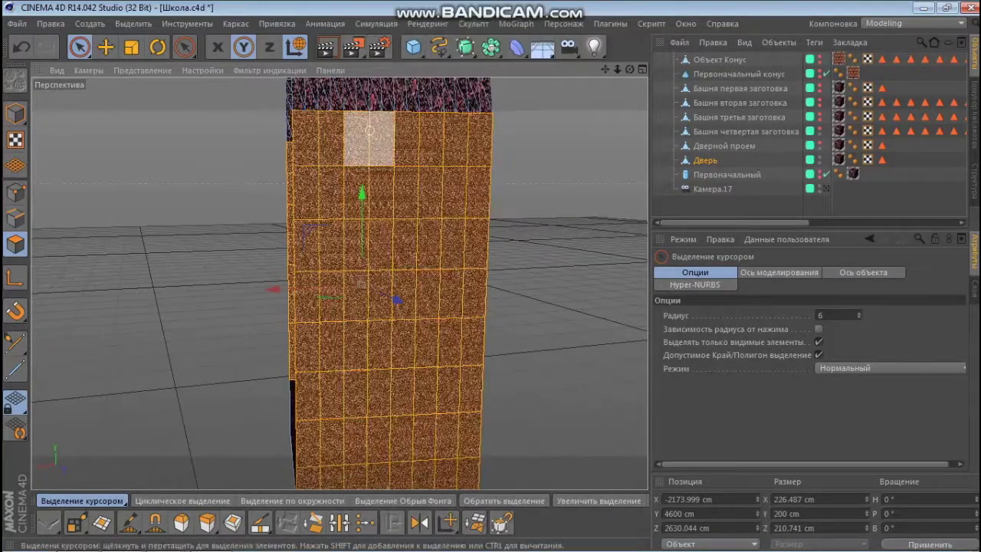
pyautogui.scroll(3, 383, 284)
pyautogui.click(412, 249)
pyautogui.click(363, 249)
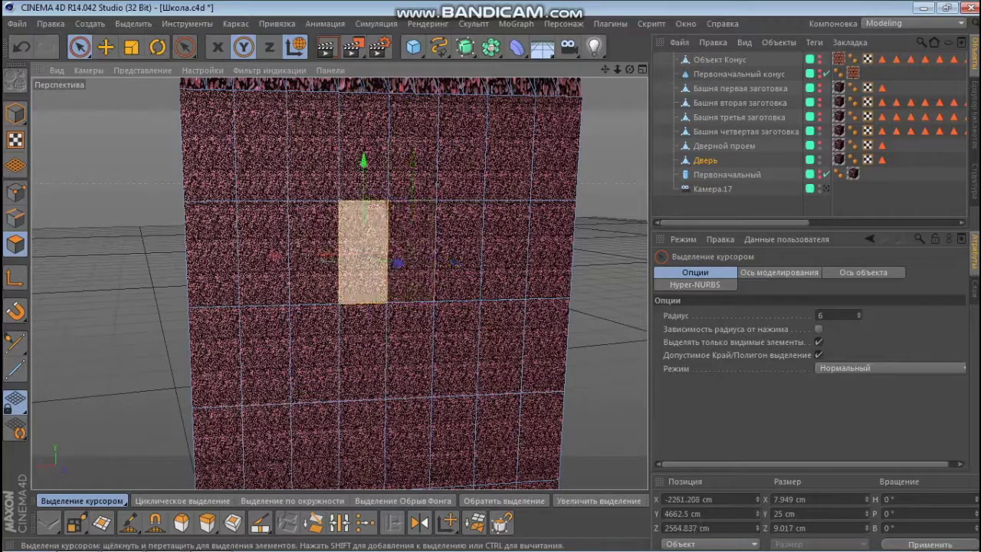
# Measure from the face's lower corner to the lower grid corner with Measure & Construction.
pyautogui.click(187, 24)
pyautogui.click(223, 103)
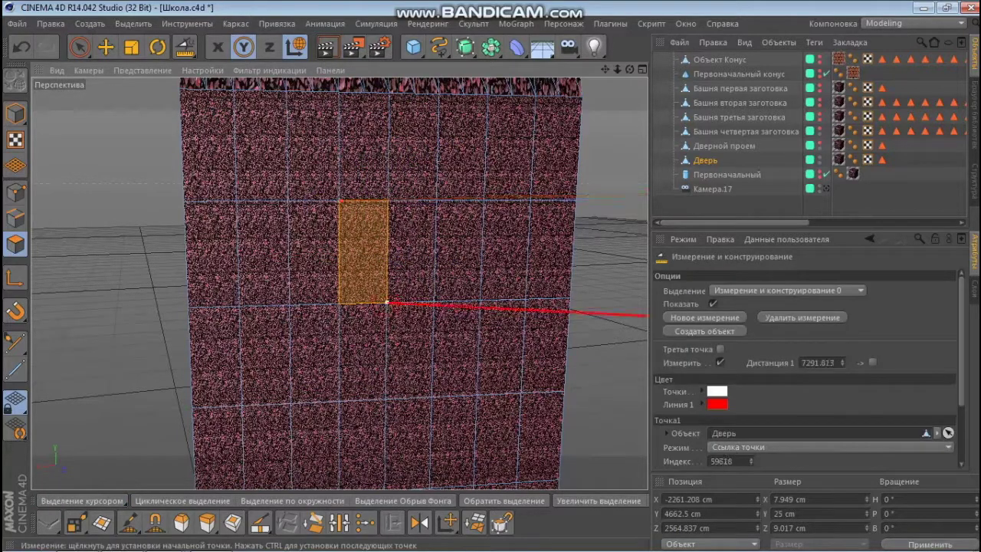
pyautogui.click(338, 304)
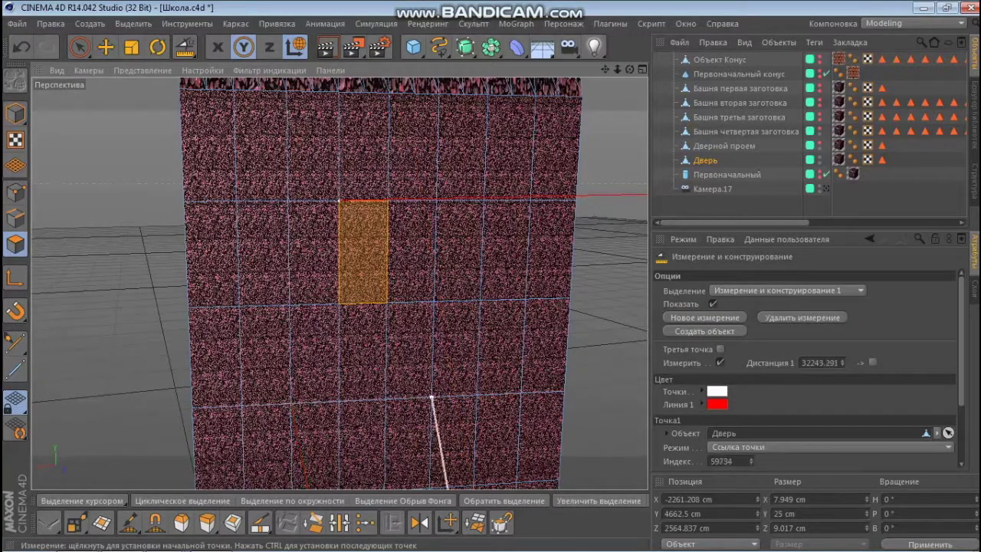
pyautogui.moveTo(431, 397); pyautogui.dragTo(338, 401)
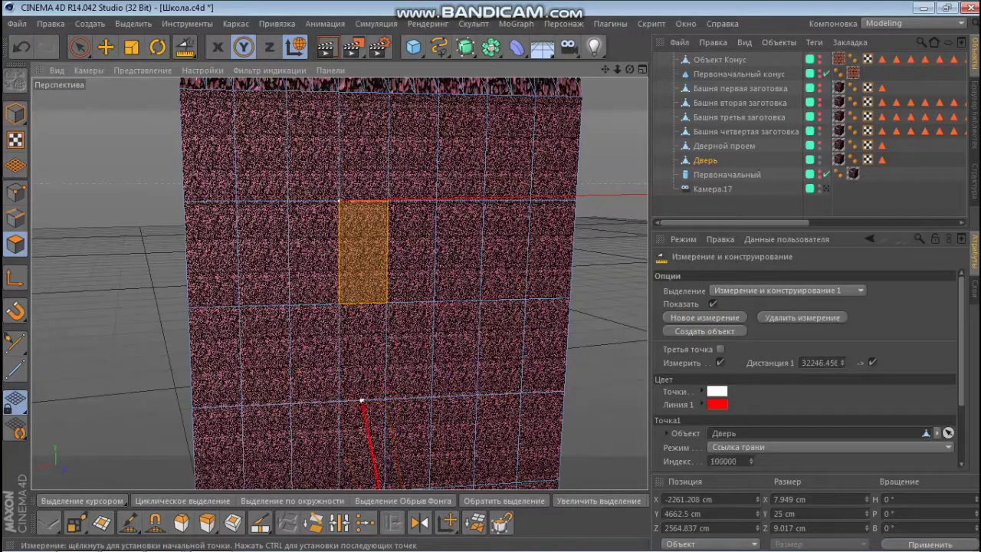
# Start a new measurement and add a third point to read the 0.035° angle.
pyautogui.click(785, 291)
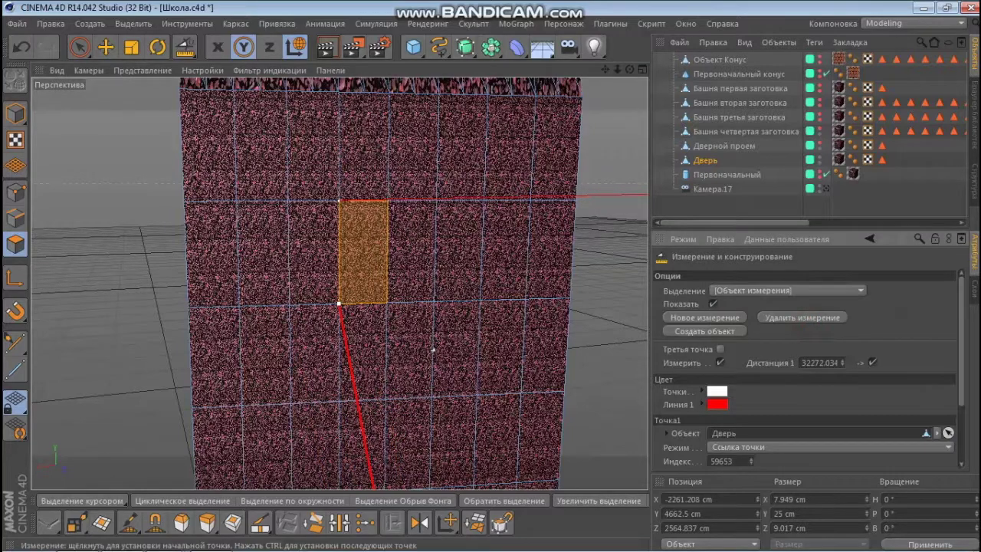
pyautogui.click(704, 317)
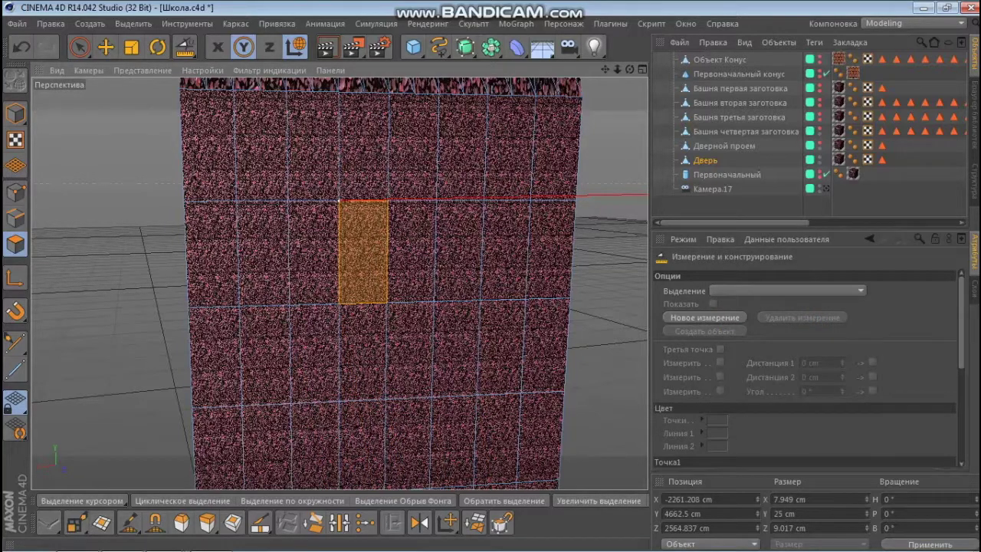
pyautogui.click(338, 401)
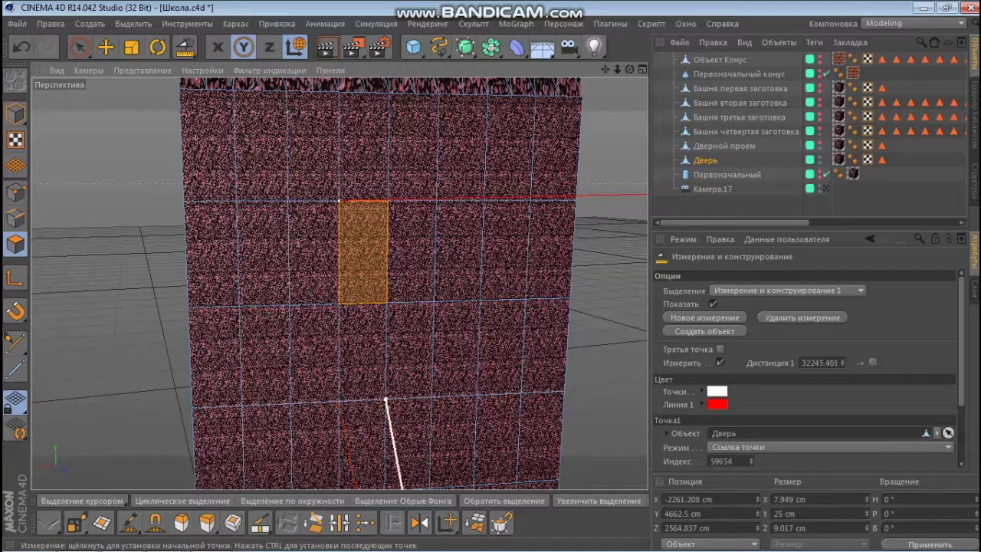
pyautogui.keyDown('ctrl'); pyautogui.moveTo(338, 401); pyautogui.dragTo(358, 380); pyautogui.keyUp('ctrl')
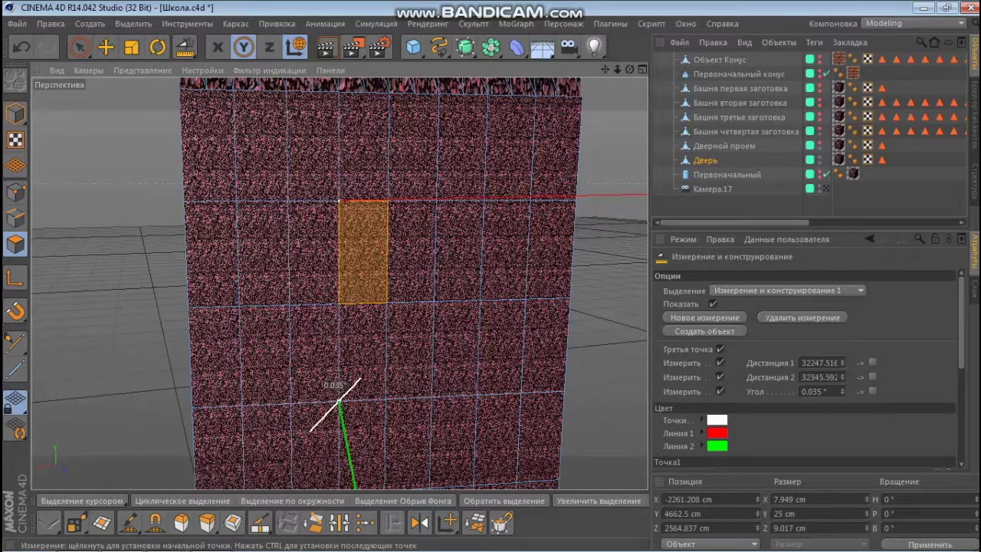
pyautogui.press('space')
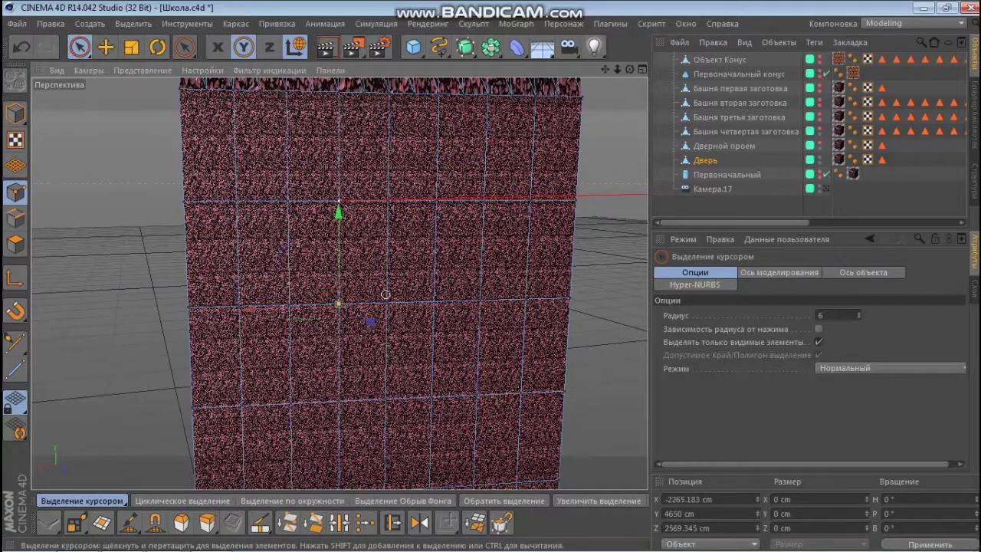
# In polygon mode, select bands of polygons across the arch and pillars.
pyautogui.keyDown('alt'); pyautogui.moveTo(387, 299); pyautogui.dragTo(367, 163); pyautogui.keyUp('alt')
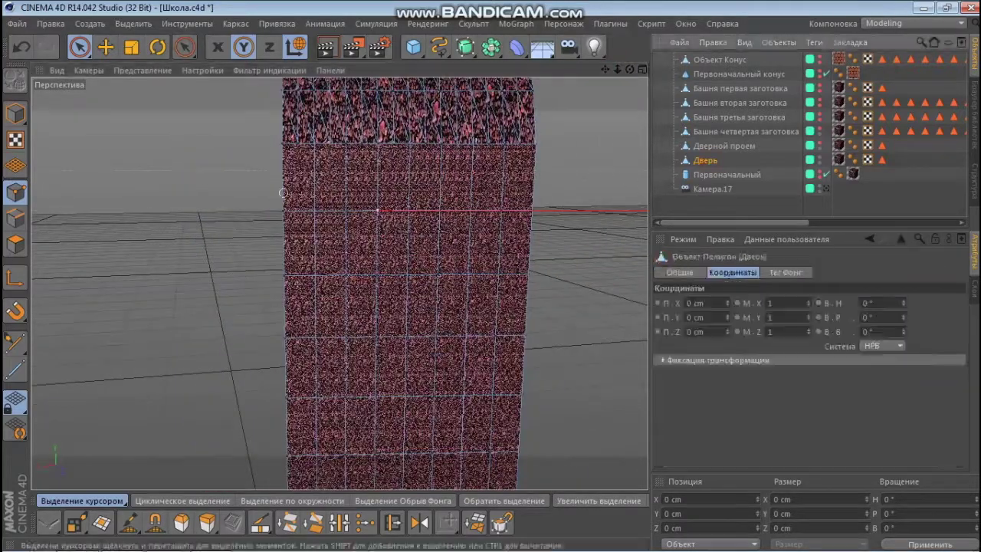
pyautogui.click(16, 244)
pyautogui.moveTo(313, 175)
pyautogui.mouseDown()
pyautogui.moveTo(576, 230)
pyautogui.moveTo(338, 284)
pyautogui.mouseUp()
pyautogui.keyDown('shift'); pyautogui.moveTo(268, 205); pyautogui.dragTo(271, 344); pyautogui.keyUp('shift')
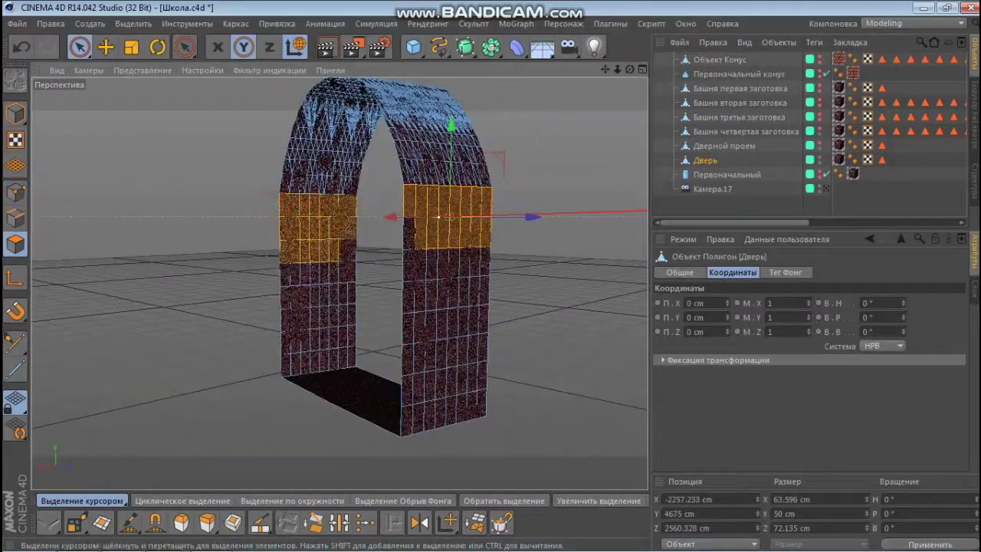
pyautogui.keyDown('shift'); pyautogui.moveTo(410, 359); pyautogui.dragTo(460, 406); pyautogui.keyUp('shift')
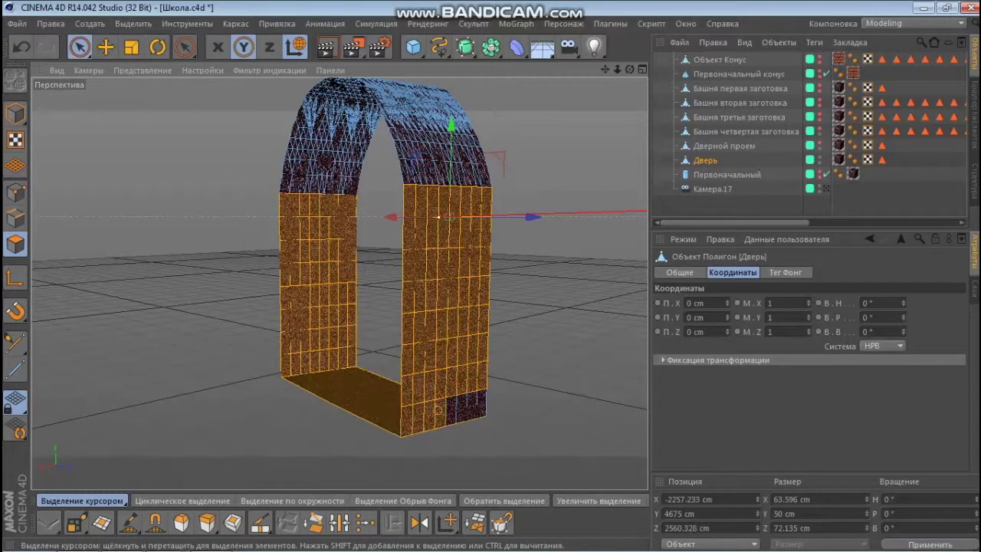
pyautogui.rightClick(467, 353)
pyautogui.press('Escape')
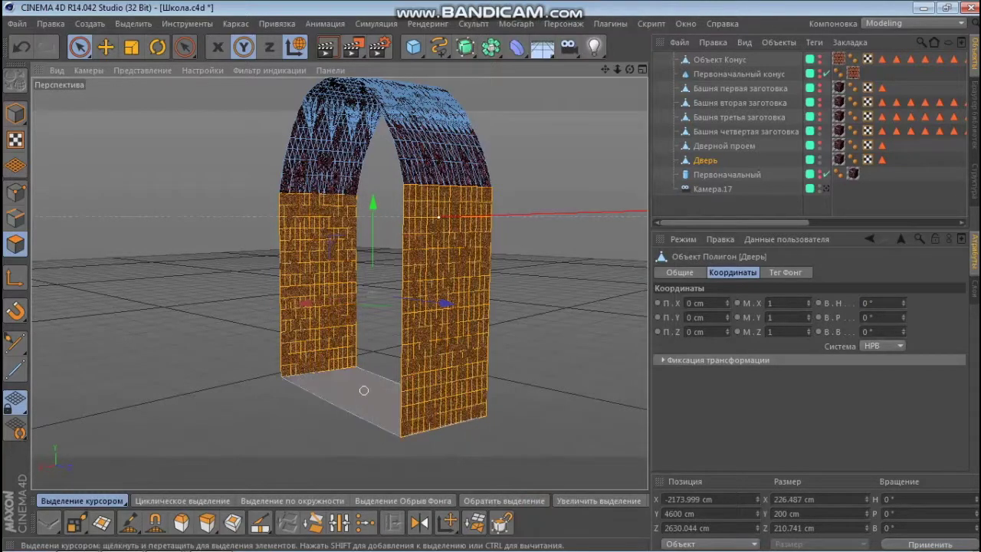
# Select only the floor polygon and subdivide it.
pyautogui.click(339, 401)
pyautogui.scroll(4, 339, 401)
pyautogui.scroll(3, 340, 400)
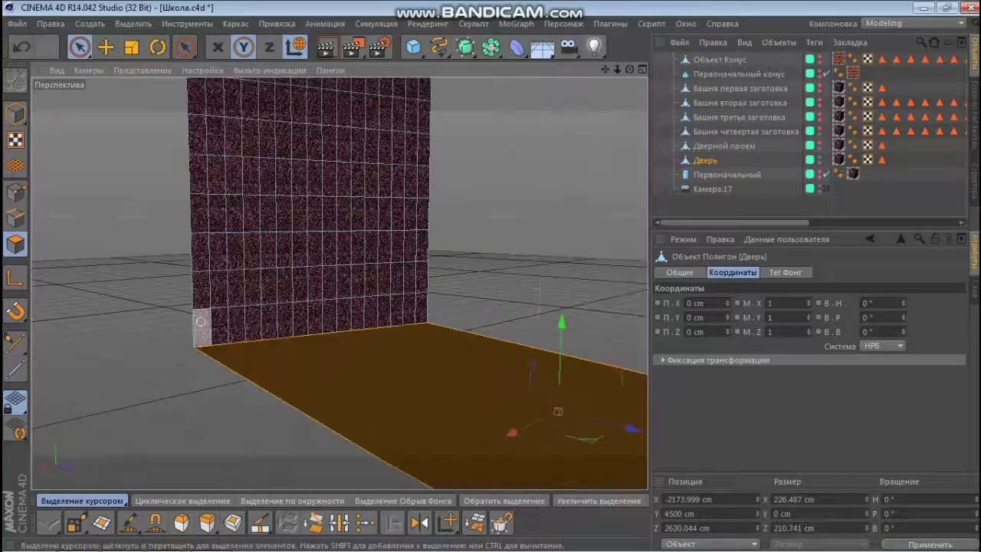
pyautogui.rightClick(415, 310)
pyautogui.click(616, 506)
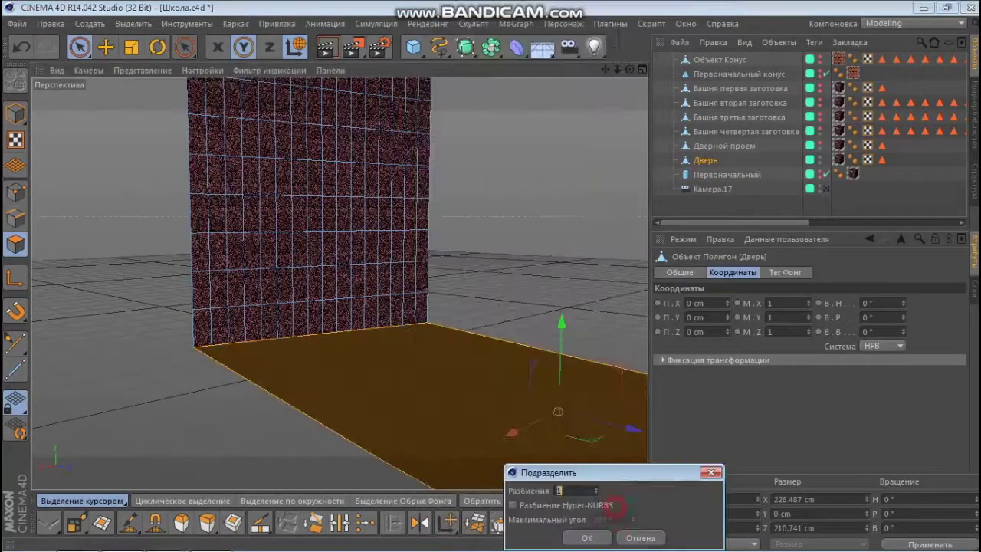
pyautogui.click(586, 537)
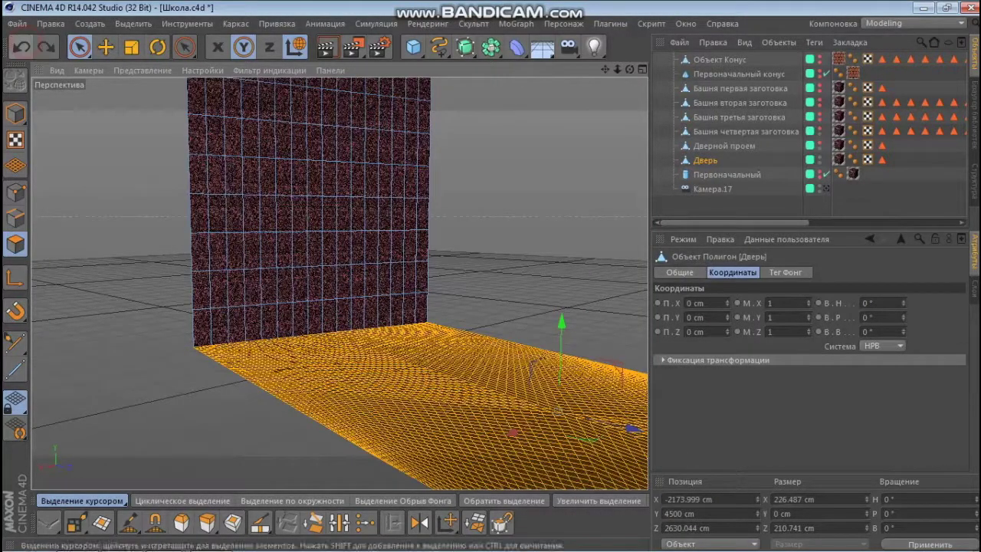
# Undo the extra floor subdivisions and reapply Subdivide with new settings.
pyautogui.rightClick(400, 386)
pyautogui.click(452, 508)
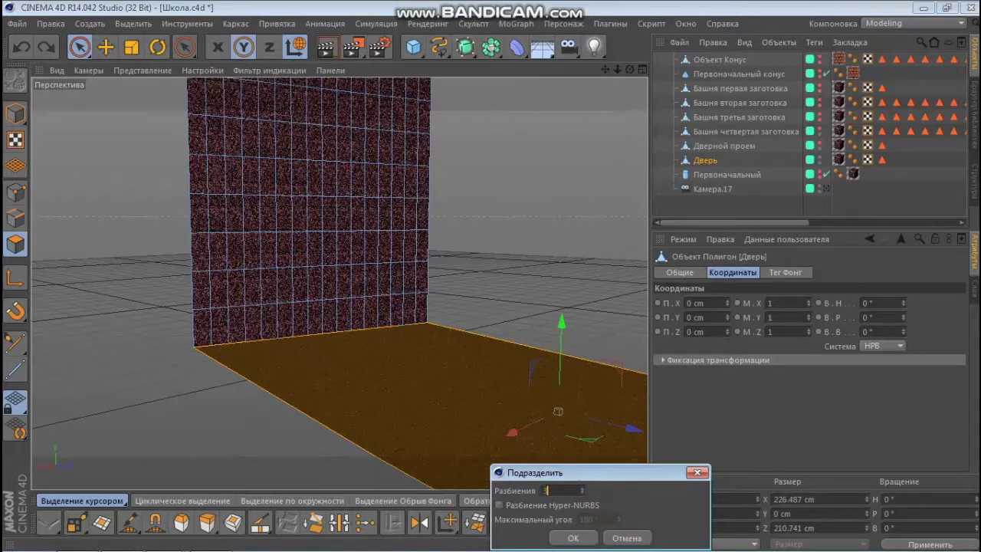
pyautogui.click(573, 537)
pyautogui.rightClick(404, 387)
pyautogui.click(406, 385)
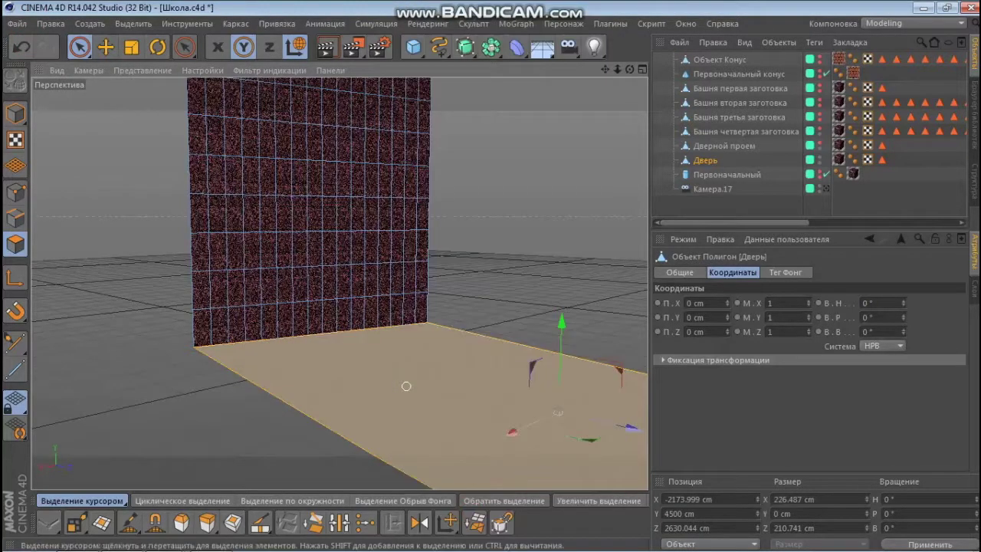
pyautogui.click(21, 47)
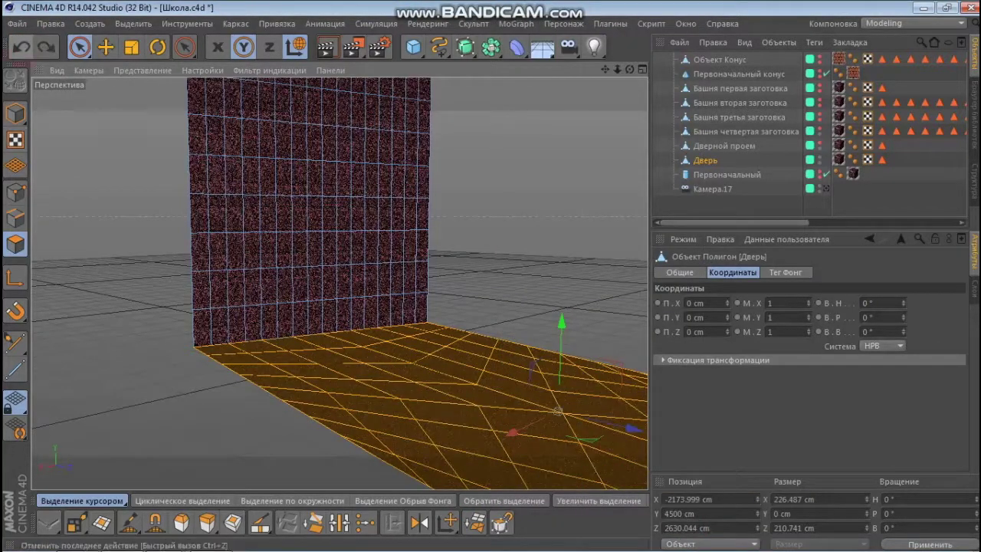
pyautogui.click(20, 46)
pyautogui.rightClick(418, 387)
pyautogui.click(452, 508)
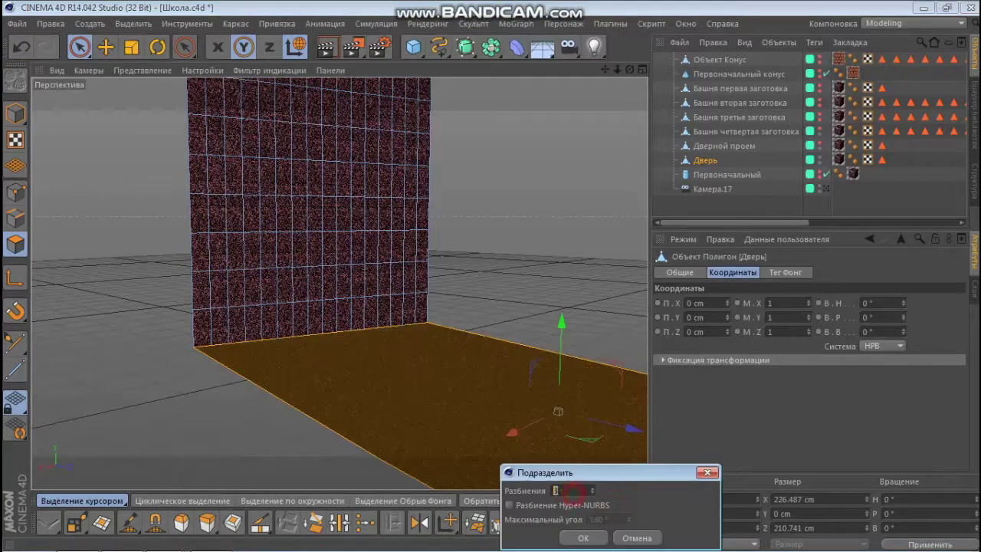
pyautogui.press('Return')
# Orbit around the subdivided floor to inspect it toward the walls.
pyautogui.keyDown('alt'); pyautogui.moveTo(418, 387); pyautogui.dragTo(230, 322); pyautogui.keyUp('alt')
pyautogui.rightClick(219, 322)
pyautogui.click(253, 497)
pyautogui.moveTo(565, 281)
pyautogui.keyDown('alt'); pyautogui.mouseDown()
pyautogui.moveTo(339, 282)
pyautogui.moveTo(429, 291)
pyautogui.mouseUp(); pyautogui.keyUp('alt')
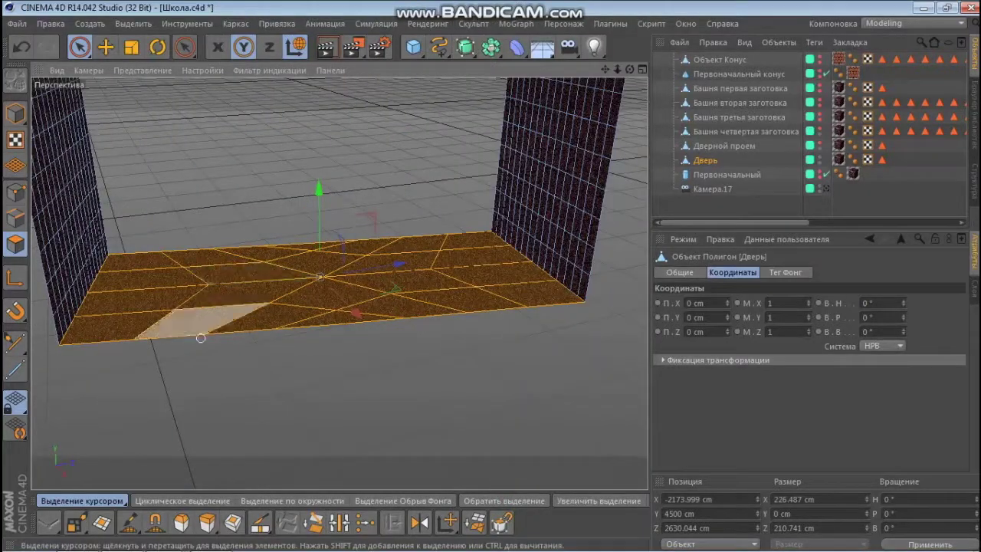
pyautogui.keyDown('alt'); pyautogui.moveTo(350, 340); pyautogui.dragTo(299, 230); pyautogui.keyUp('alt')
pyautogui.rightClick(299, 230)
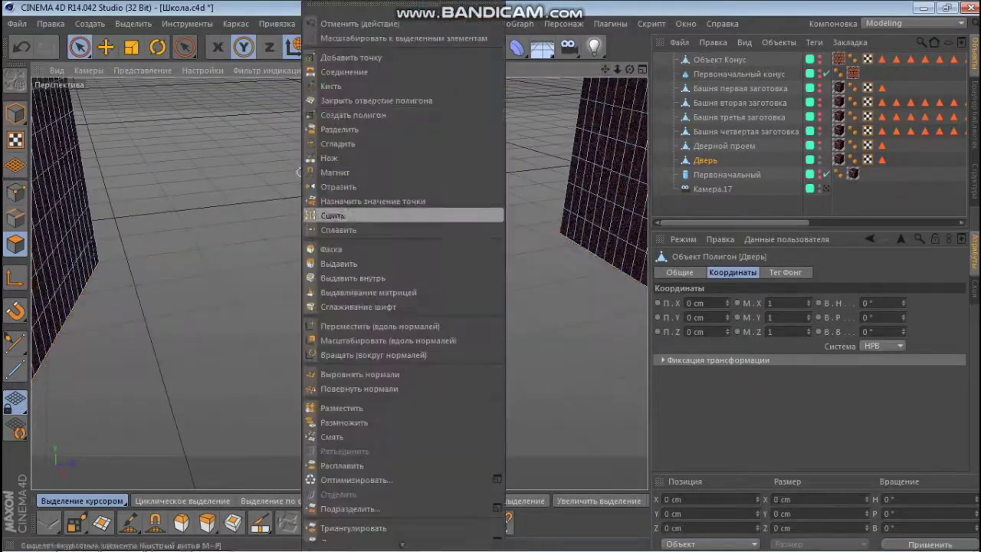
# Create a narrow polygon on both walls' bottom edges, closing the floor gap.
pyautogui.click(329, 113)
pyautogui.keyDown('alt'); pyautogui.moveTo(330, 113); pyautogui.dragTo(274, 240); pyautogui.keyUp('alt')
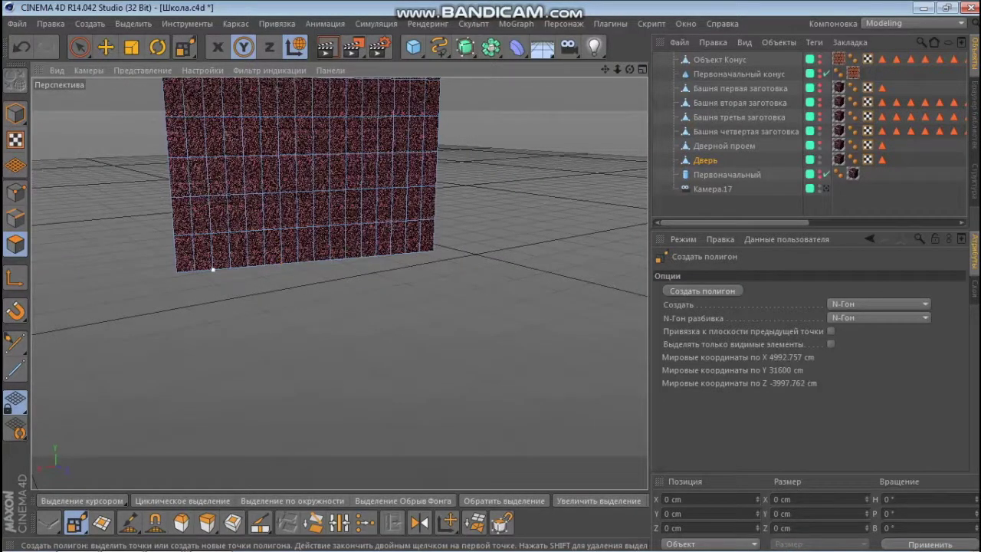
pyautogui.click(345, 259)
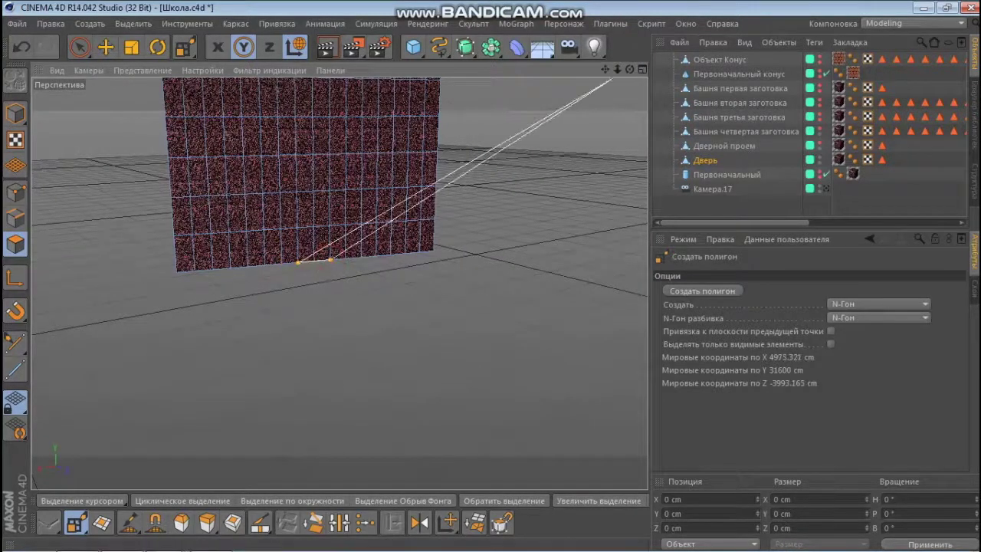
pyautogui.keyDown('alt'); pyautogui.moveTo(612, 65); pyautogui.dragTo(397, 219); pyautogui.keyUp('alt')
pyautogui.click(477, 230)
pyautogui.keyDown('alt'); pyautogui.moveTo(476, 230); pyautogui.dragTo(573, 182); pyautogui.keyUp('alt')
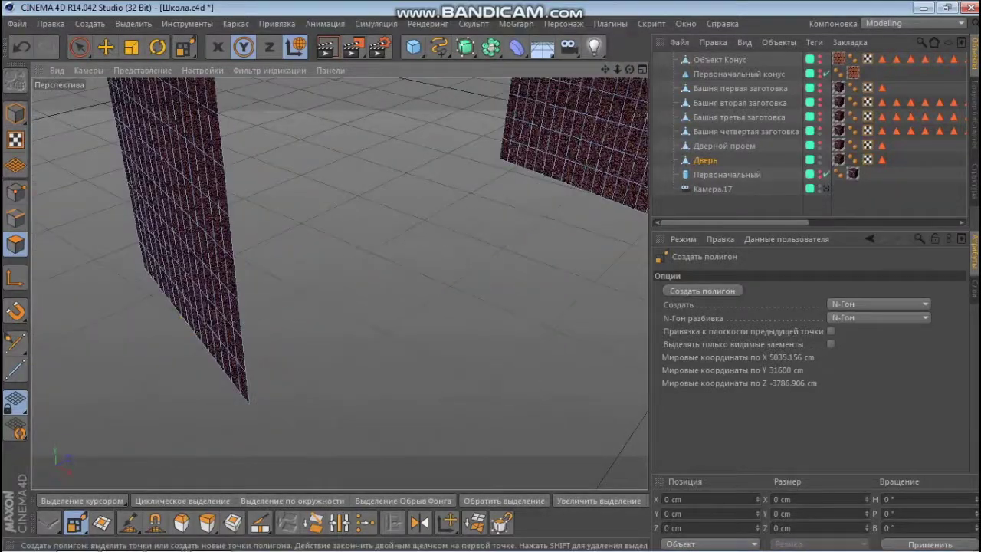
pyautogui.keyDown('alt'); pyautogui.moveTo(230, 307); pyautogui.dragTo(79, 342); pyautogui.keyUp('alt')
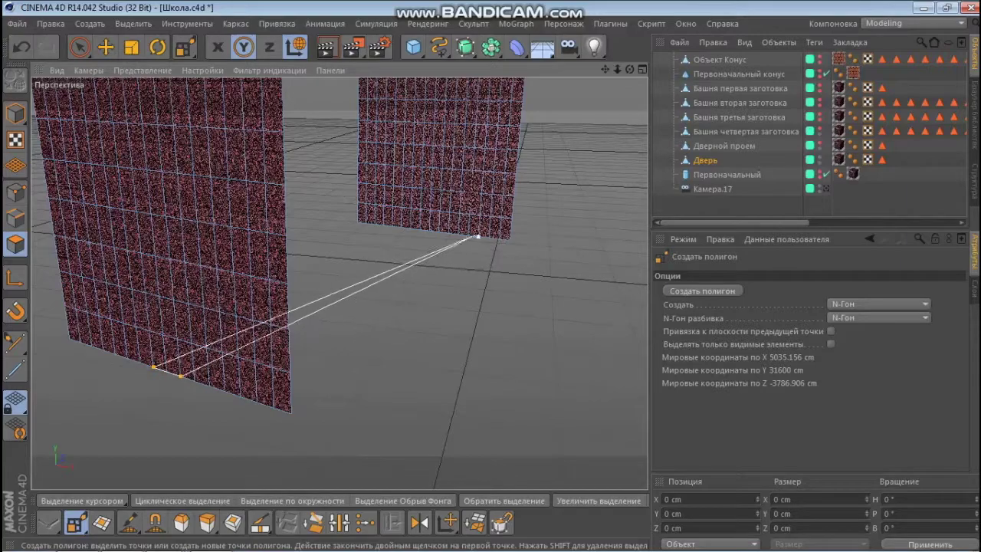
pyautogui.press('space')
pyautogui.keyDown('alt'); pyautogui.moveTo(79, 342); pyautogui.dragTo(409, 331); pyautogui.keyUp('alt')
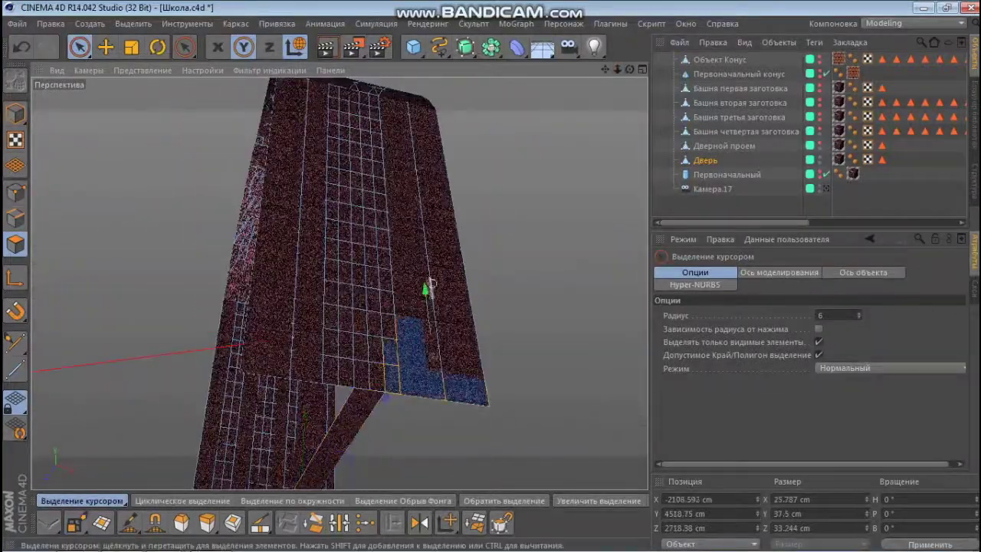
# Set the selection brush radius to 65 and paint-select the right wall's polygons.
pyautogui.moveTo(431, 285); pyautogui.dragTo(459, 285, button='middle')
pyautogui.moveTo(438, 328); pyautogui.dragTo(425, 111)
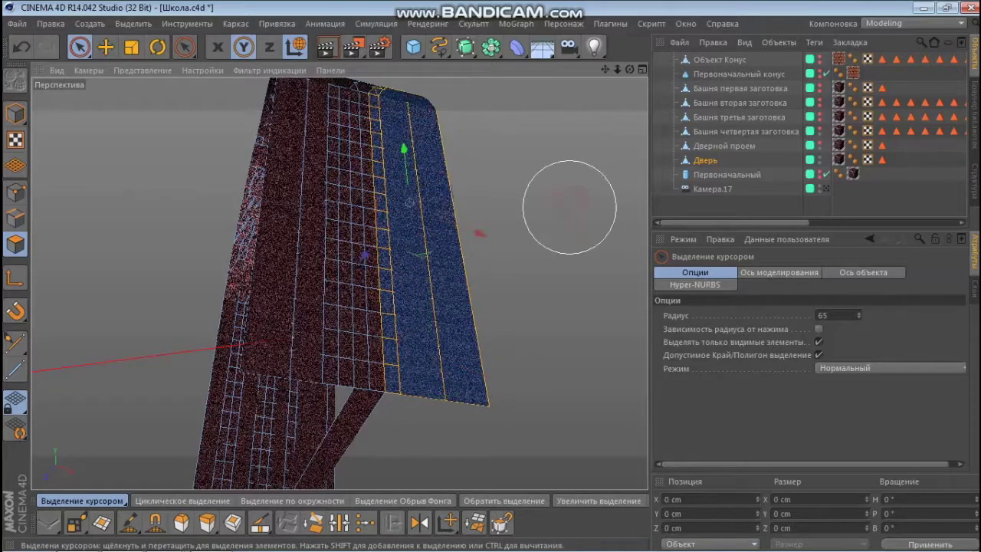
pyautogui.keyDown('alt'); pyautogui.moveTo(569, 207); pyautogui.dragTo(303, 180); pyautogui.keyUp('alt')
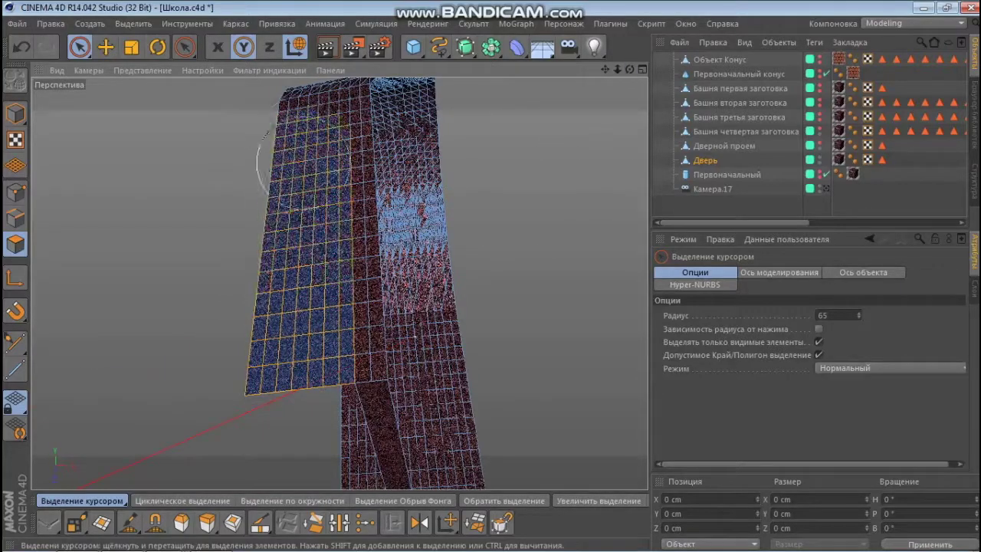
pyautogui.moveTo(365, 168)
pyautogui.keyDown('alt'); pyautogui.mouseDown()
pyautogui.moveTo(337, 389)
pyautogui.moveTo(183, 401)
pyautogui.mouseUp(); pyautogui.keyUp('alt')
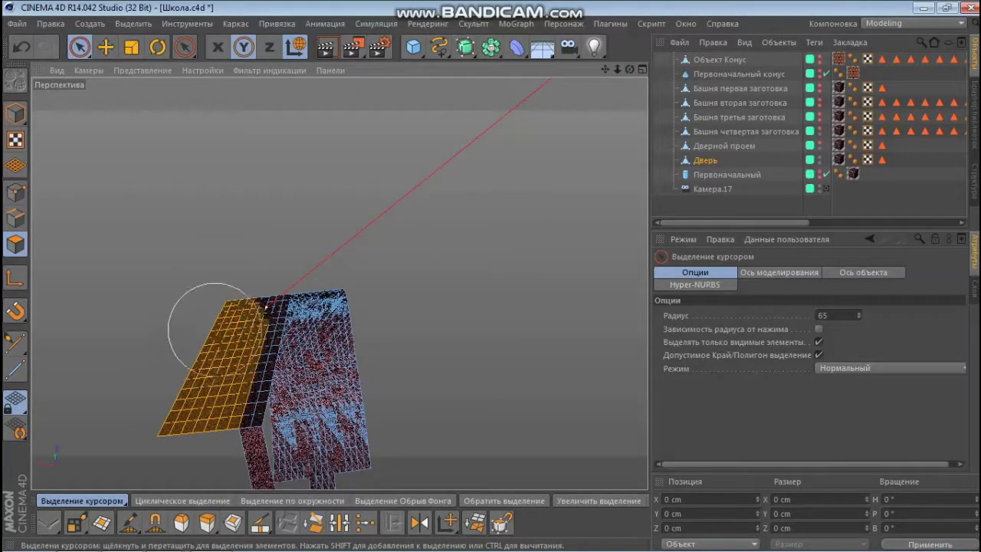
pyautogui.moveTo(227, 272)
pyautogui.keyDown('alt'); pyautogui.mouseDown()
pyautogui.moveTo(235, 177)
pyautogui.moveTo(458, 301)
pyautogui.moveTo(603, 274)
pyautogui.mouseUp(); pyautogui.keyUp('alt')
pyautogui.scroll(5, 457, 301)
# Use Create Polygon (M~E) to build a new polygon on Дверь across the tower mesh.
pyautogui.press('m')
pyautogui.press('e')
pyautogui.moveTo(344, 376)
pyautogui.keyDown('alt'); pyautogui.mouseDown()
pyautogui.moveTo(338, 283)
pyautogui.moveTo(372, 375)
pyautogui.mouseUp(); pyautogui.keyUp('alt')
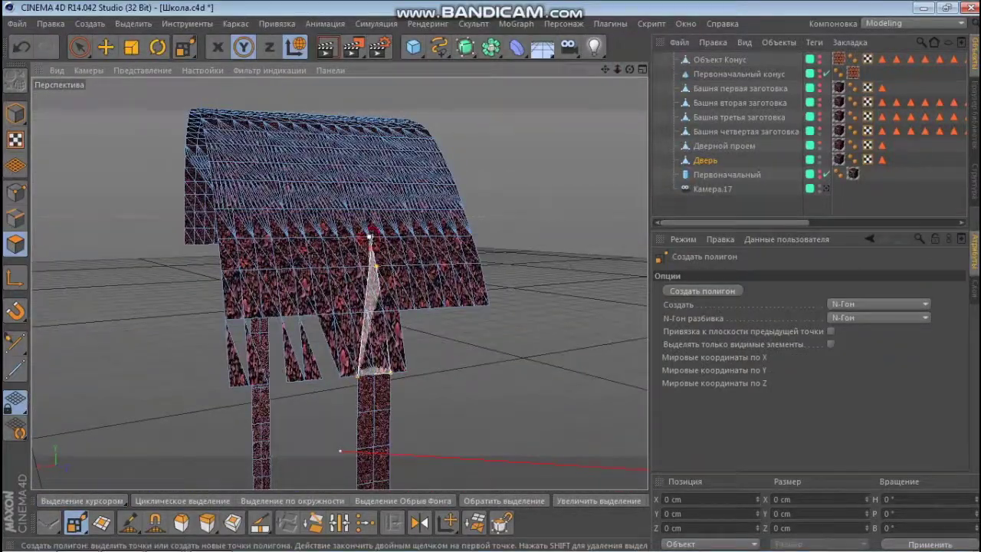
pyautogui.scroll(5, 370, 238)
pyautogui.moveTo(349, 287)
pyautogui.keyDown('alt'); pyautogui.mouseDown()
pyautogui.moveTo(318, 81)
pyautogui.moveTo(383, 263)
pyautogui.moveTo(338, 283)
pyautogui.moveTo(351, 234)
pyautogui.mouseUp(); pyautogui.keyUp('alt')
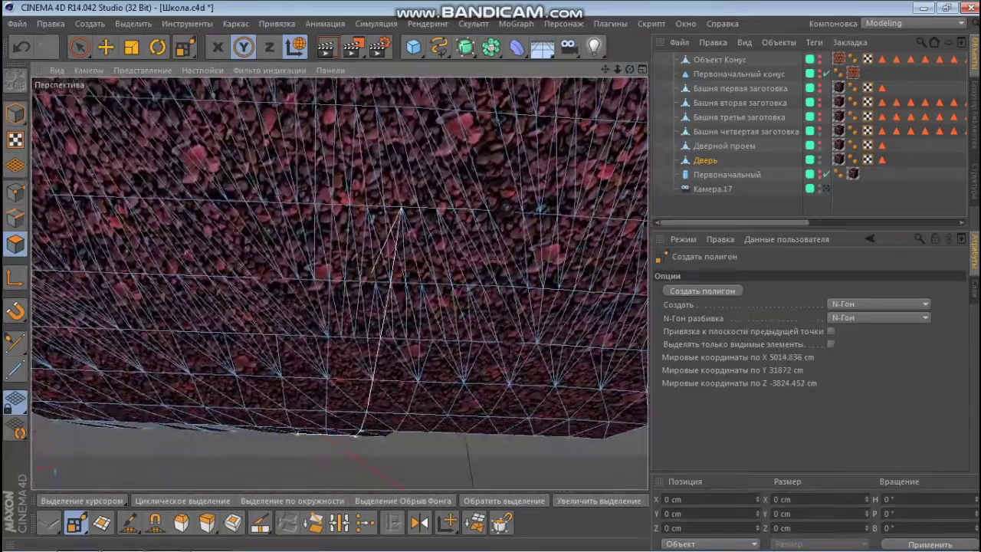
pyautogui.moveTo(338, 142)
pyautogui.keyDown('alt'); pyautogui.mouseDown()
pyautogui.moveTo(350, 197)
pyautogui.moveTo(325, 188)
pyautogui.mouseUp(); pyautogui.keyUp('alt')
pyautogui.scroll(-2, 344, 188)
pyautogui.scroll(-2, 338, 245)
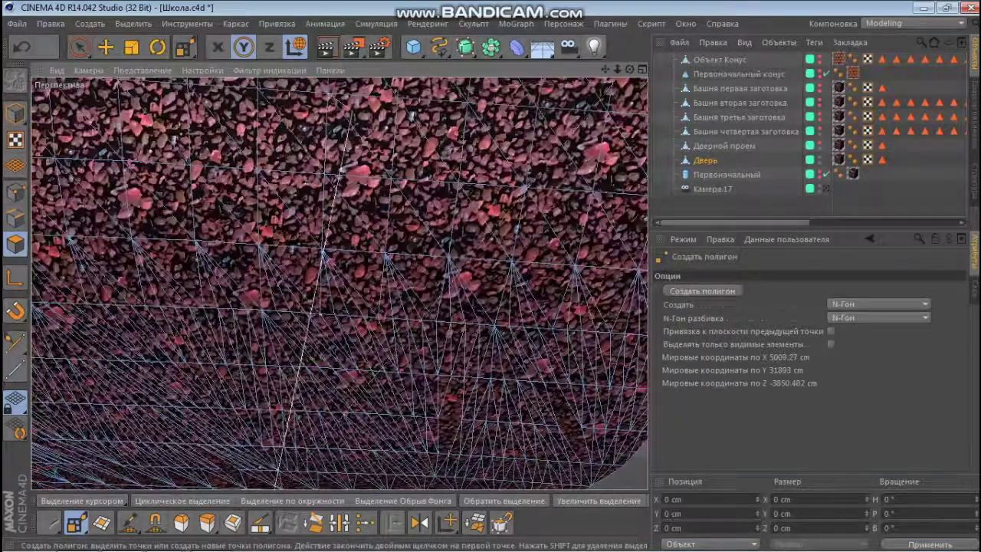
pyautogui.scroll(-3, 326, 314)
pyautogui.scroll(3, 335, 195)
pyautogui.scroll(2, 335, 196)
pyautogui.scroll(-3, 325, 143)
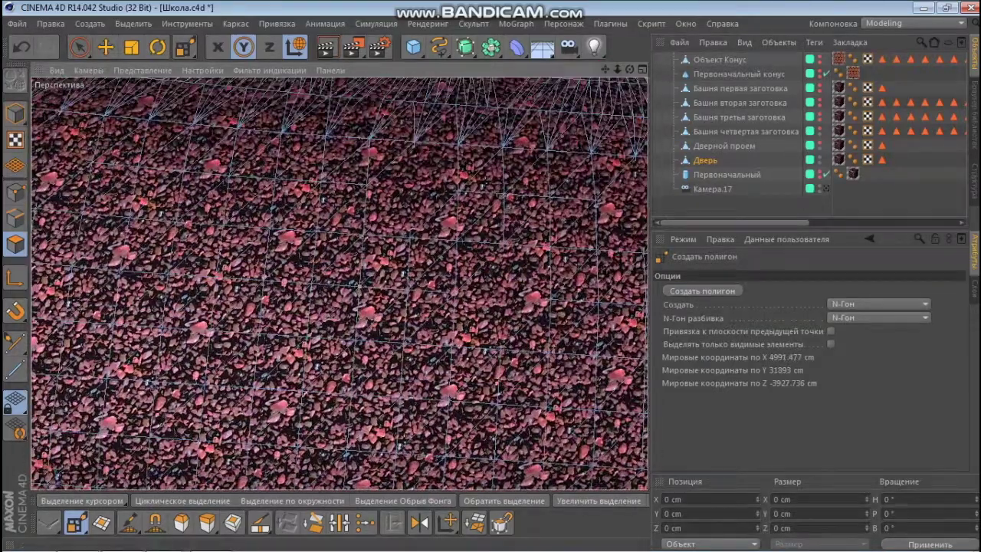
pyautogui.scroll(4, 339, 283)
pyautogui.scroll(-3, 339, 283)
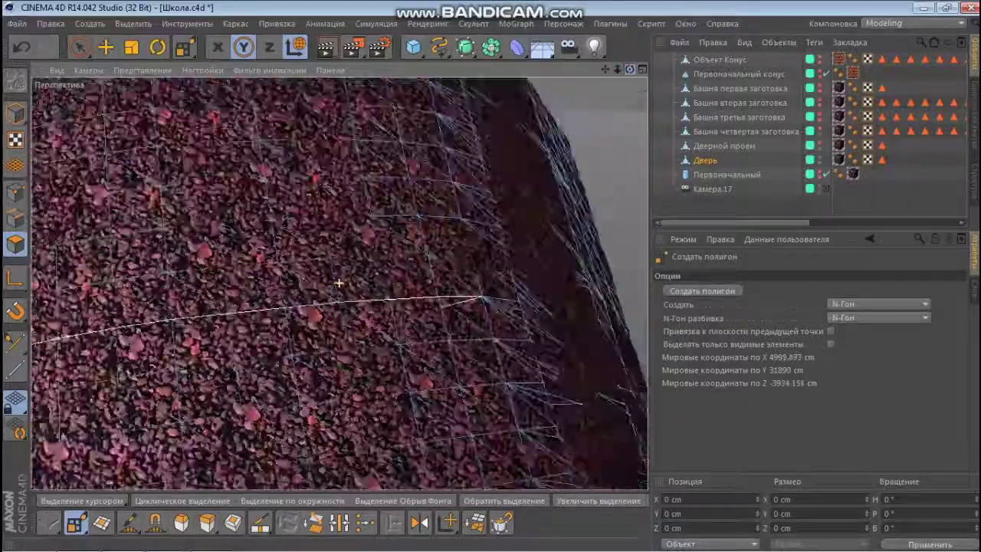
pyautogui.scroll(-2, 339, 283)
pyautogui.scroll(3, 339, 283)
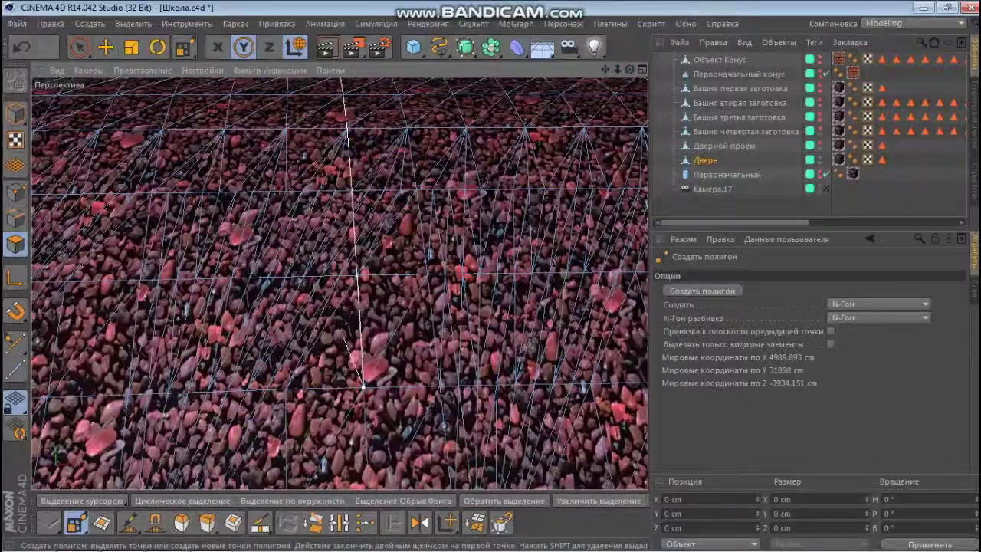
pyautogui.scroll(2, 363, 386)
pyautogui.scroll(-2, 360, 396)
pyautogui.scroll(-2, 361, 397)
pyautogui.scroll(-3, 364, 322)
pyautogui.scroll(-1, 370, 228)
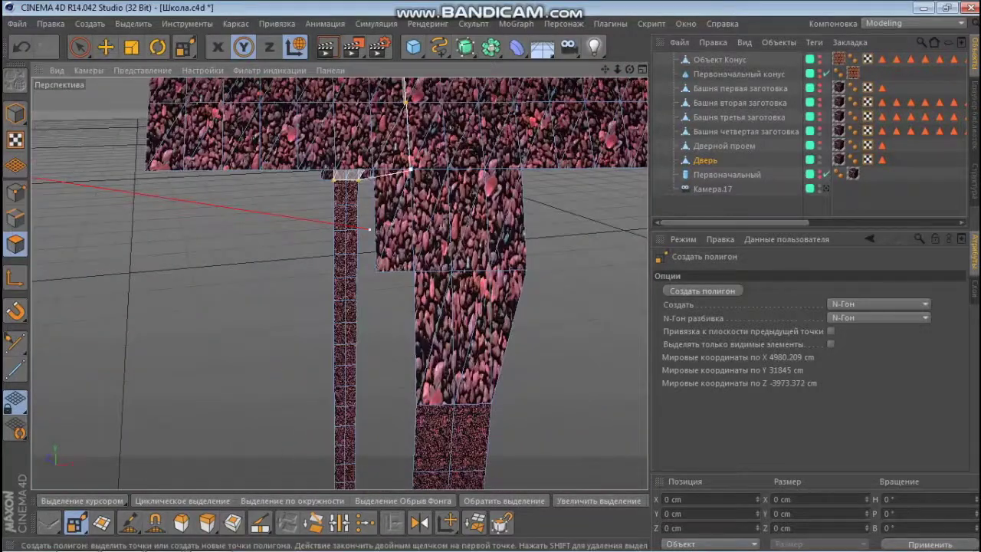
pyautogui.scroll(2, 340, 283)
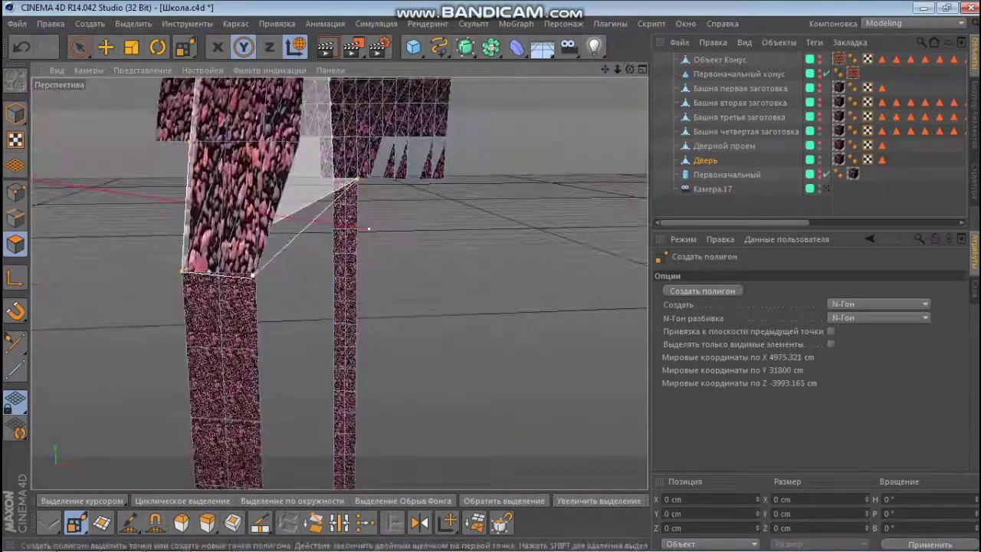
pyautogui.scroll(2, 368, 228)
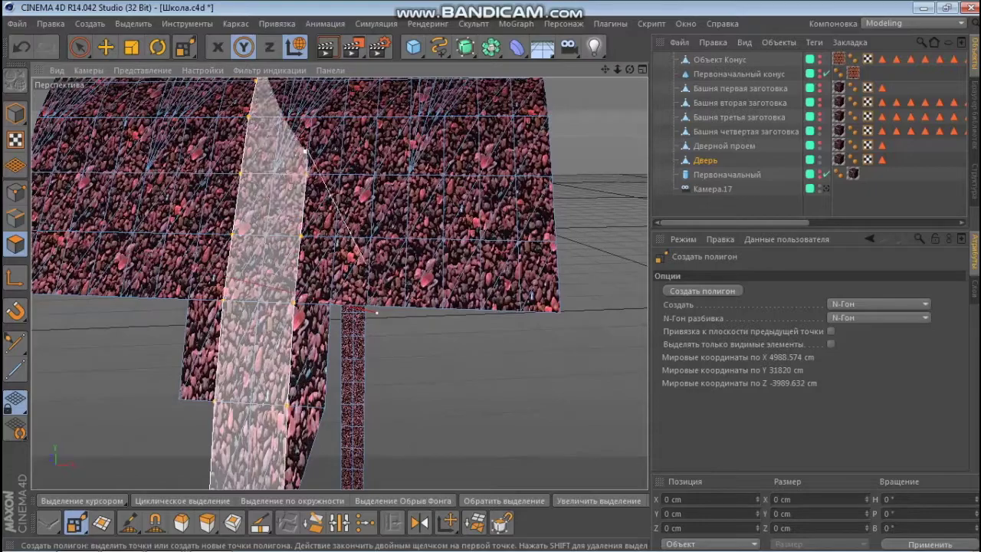
pyautogui.scroll(2, 550, 93)
pyautogui.scroll(2, 459, 115)
pyautogui.scroll(2, 383, 130)
pyautogui.scroll(1, 333, 144)
# Switch to Quick Shading (Lines), inspect the pale polygon strip, and return to Live Selection.
pyautogui.click(184, 135)
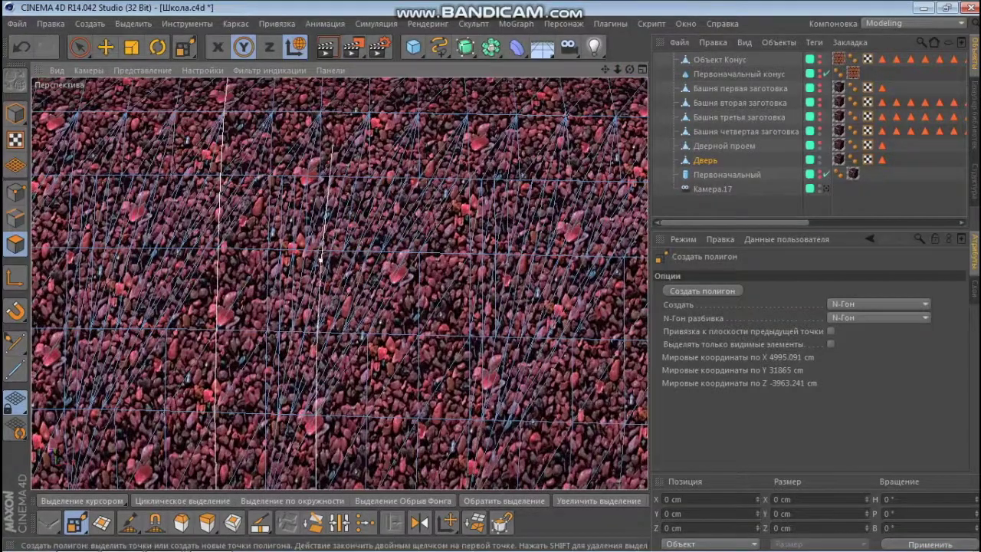
pyautogui.keyDown('alt'); pyautogui.moveTo(333, 142); pyautogui.dragTo(317, 278); pyautogui.keyUp('alt')
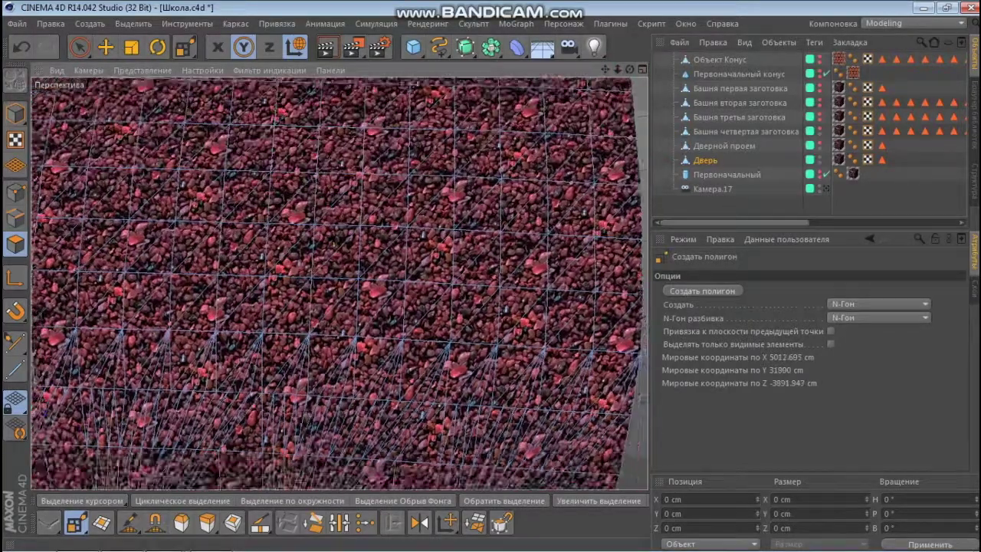
pyautogui.scroll(2, 326, 93)
pyautogui.keyDown('alt'); pyautogui.moveTo(317, 97); pyautogui.dragTo(318, 231); pyautogui.keyUp('alt')
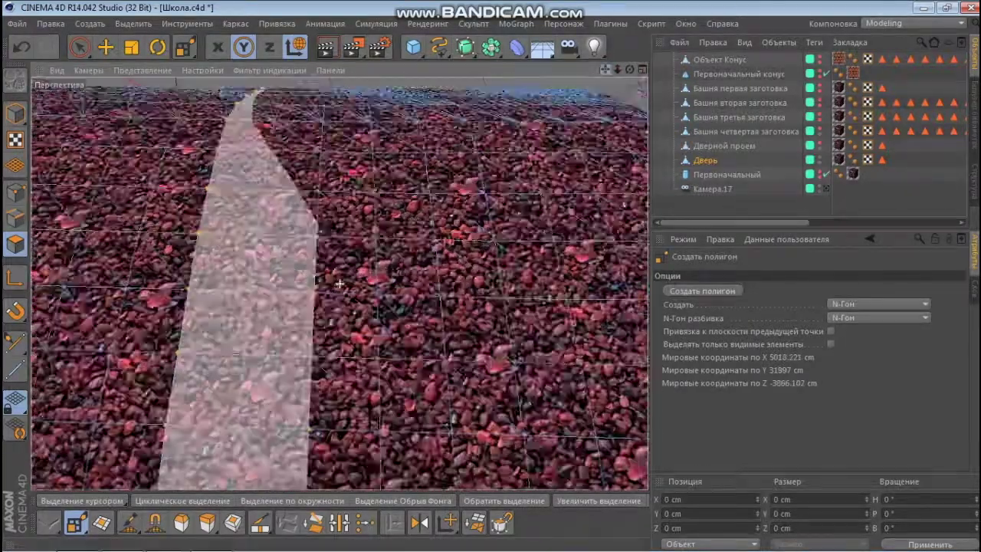
pyautogui.moveTo(325, 109)
pyautogui.keyDown('alt'); pyautogui.mouseDown()
pyautogui.moveTo(339, 284)
pyautogui.moveTo(383, 243)
pyautogui.mouseUp(); pyautogui.keyUp('alt')
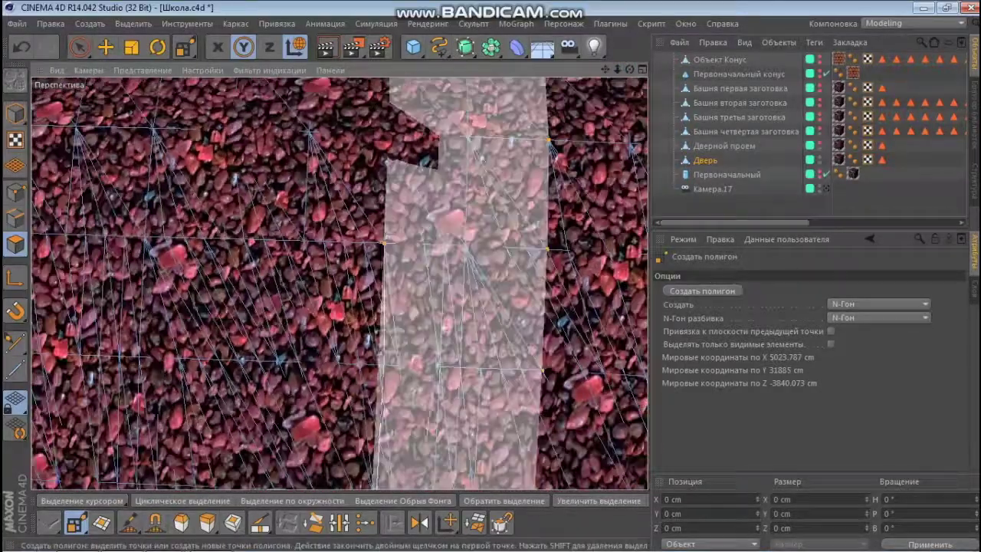
pyautogui.moveTo(479, 331)
pyautogui.keyDown('alt'); pyautogui.mouseDown()
pyautogui.moveTo(417, 213)
pyautogui.moveTo(426, 253)
pyautogui.moveTo(414, 329)
pyautogui.mouseUp(); pyautogui.keyUp('alt')
pyautogui.keyDown('alt'); pyautogui.moveTo(338, 285); pyautogui.dragTo(450, 316); pyautogui.keyUp('alt')
pyautogui.click(82, 501)
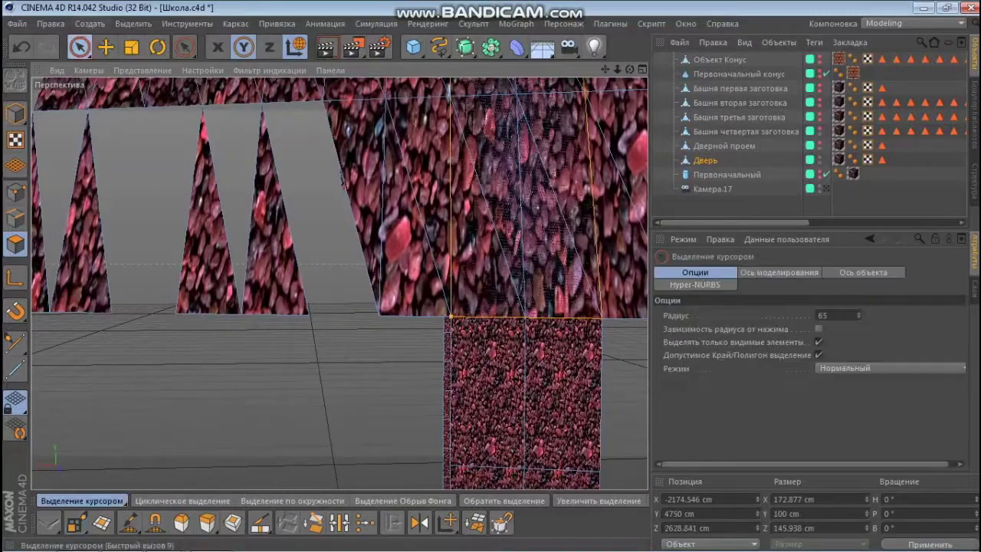
# Paint-select the arched door outline polygons with a Live Selection brush radius of 7.
pyautogui.moveTo(338, 283)
pyautogui.keyDown('alt'); pyautogui.mouseDown()
pyautogui.moveTo(355, 459)
pyautogui.moveTo(262, 273)
pyautogui.moveTo(464, 404)
pyautogui.mouseUp(); pyautogui.keyUp('alt')
pyautogui.scroll(2, 232, 370)
pyautogui.moveTo(232, 371); pyautogui.dragTo(406, 276)
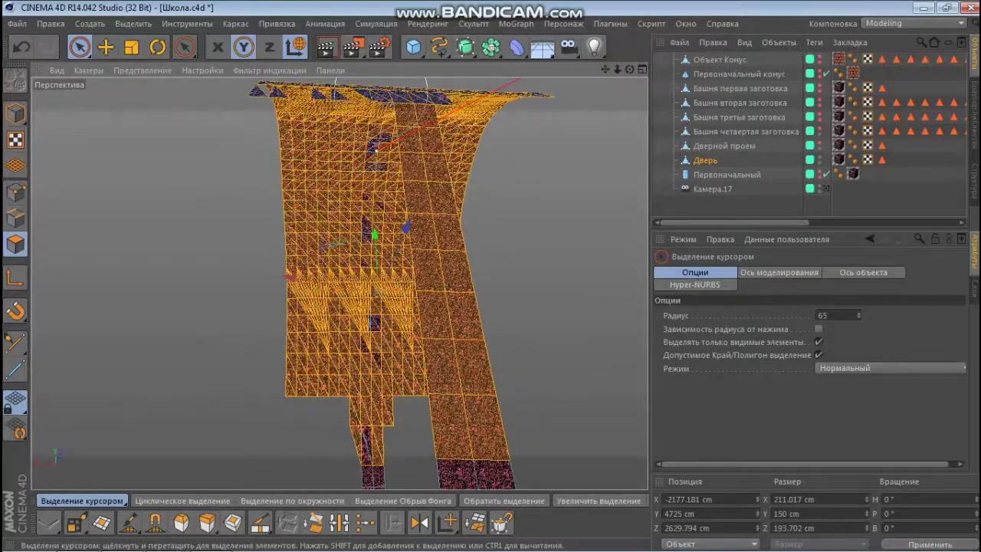
pyautogui.moveTo(590, 88)
pyautogui.keyDown('alt'); pyautogui.mouseDown()
pyautogui.moveTo(564, 287)
pyautogui.moveTo(547, 282)
pyautogui.mouseUp(); pyautogui.keyUp('alt')
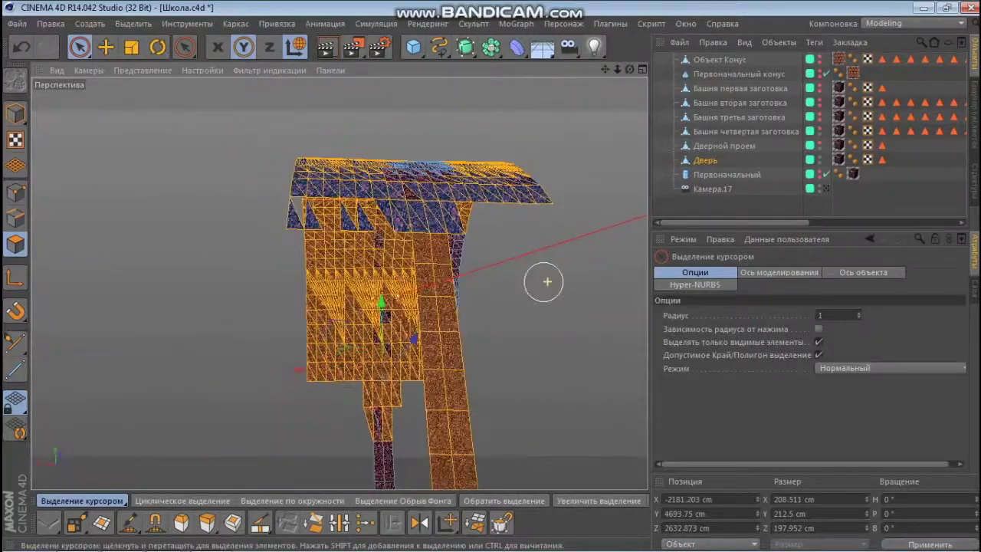
pyautogui.scroll(3, 383, 284)
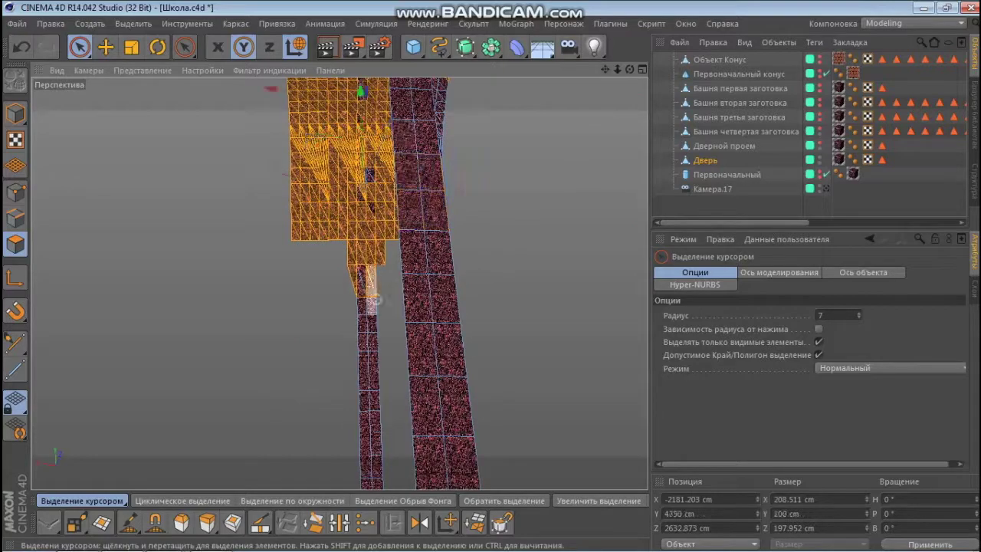
pyautogui.scroll(-5, 339, 280)
pyautogui.scroll(3, 336, 281)
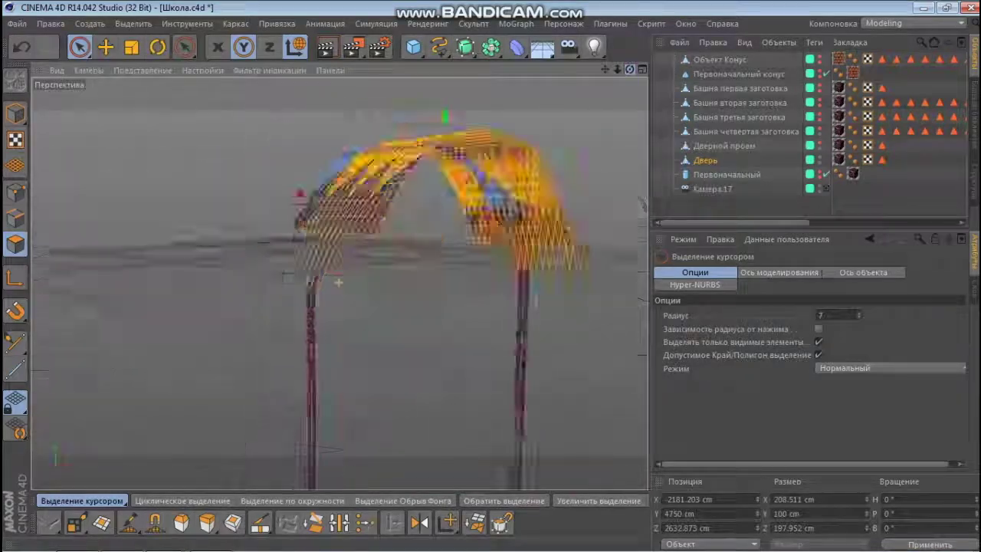
pyautogui.scroll(3, 349, 277)
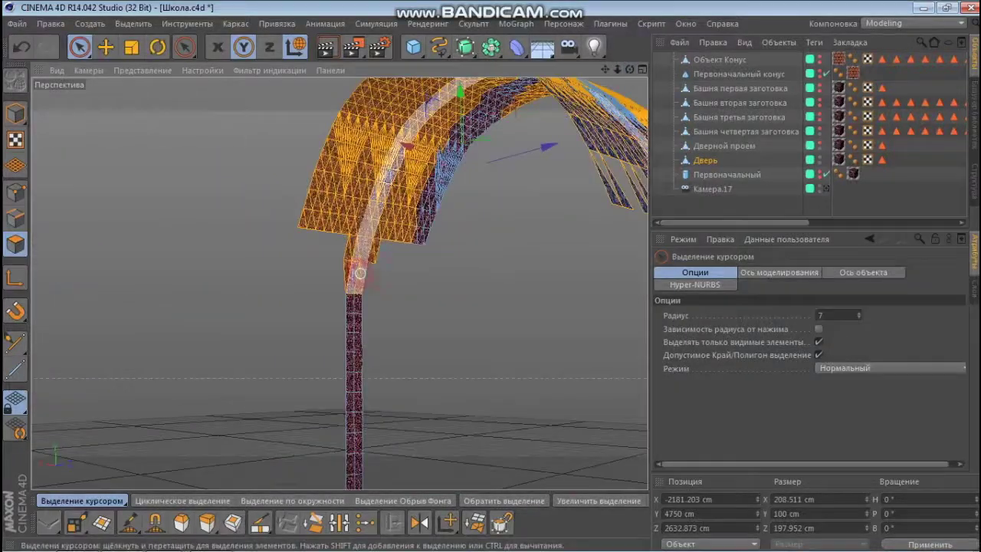
pyautogui.scroll(-3, 339, 283)
pyautogui.scroll(3, 339, 283)
pyautogui.scroll(-3, 339, 284)
pyautogui.scroll(2, 338, 283)
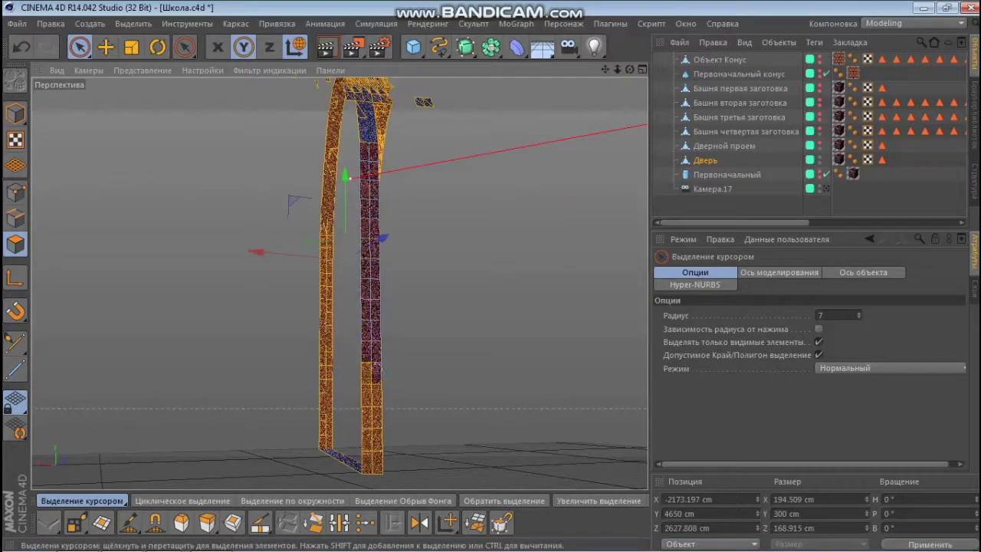
# Run Optimize to merge the door's duplicate points.
pyautogui.moveTo(538, 242)
pyautogui.keyDown('alt'); pyautogui.mouseDown()
pyautogui.moveTo(335, 280)
pyautogui.moveTo(531, 158)
pyautogui.mouseUp(); pyautogui.keyUp('alt')
pyautogui.click(102, 522)
pyautogui.press('9')
pyautogui.click(404, 525)
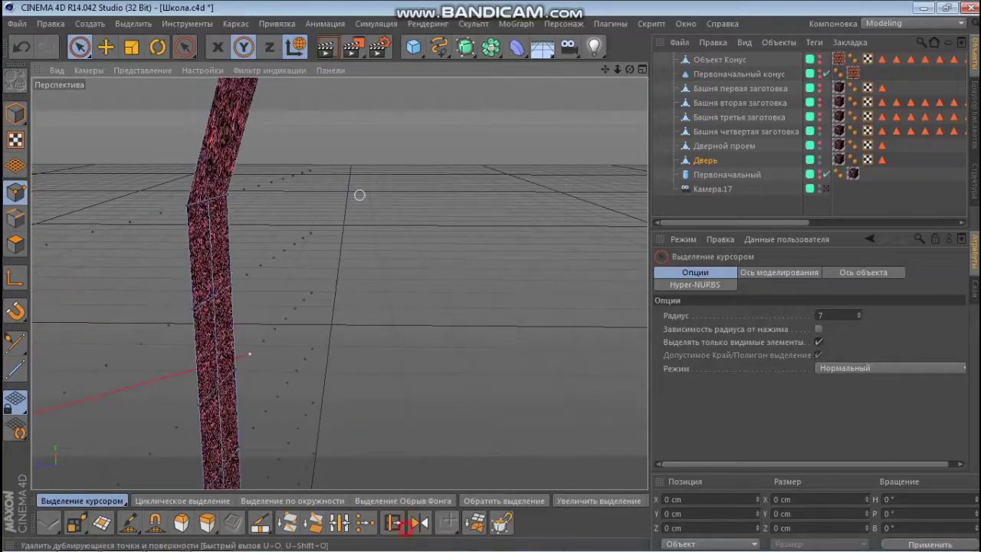
# Fill the door's arched opening using Close Polygon Hole (M~D).
pyautogui.keyDown('alt'); pyautogui.moveTo(173, 204); pyautogui.dragTo(338, 283); pyautogui.keyUp('alt')
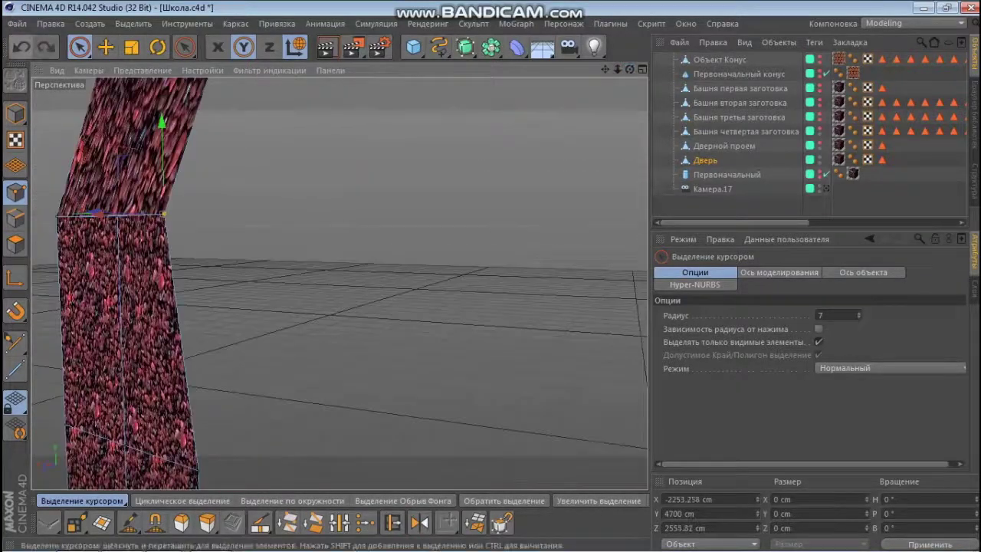
pyautogui.press('m')
pyautogui.press('d')
pyautogui.scroll(5, 338, 284)
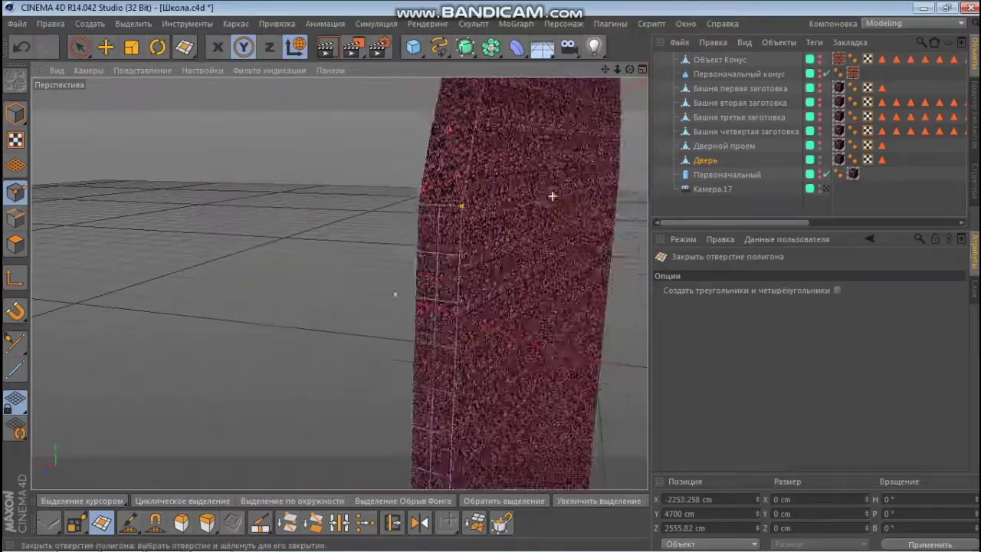
pyautogui.keyDown('alt'); pyautogui.moveTo(339, 283); pyautogui.dragTo(204, 125); pyautogui.keyUp('alt')
pyautogui.press('space')
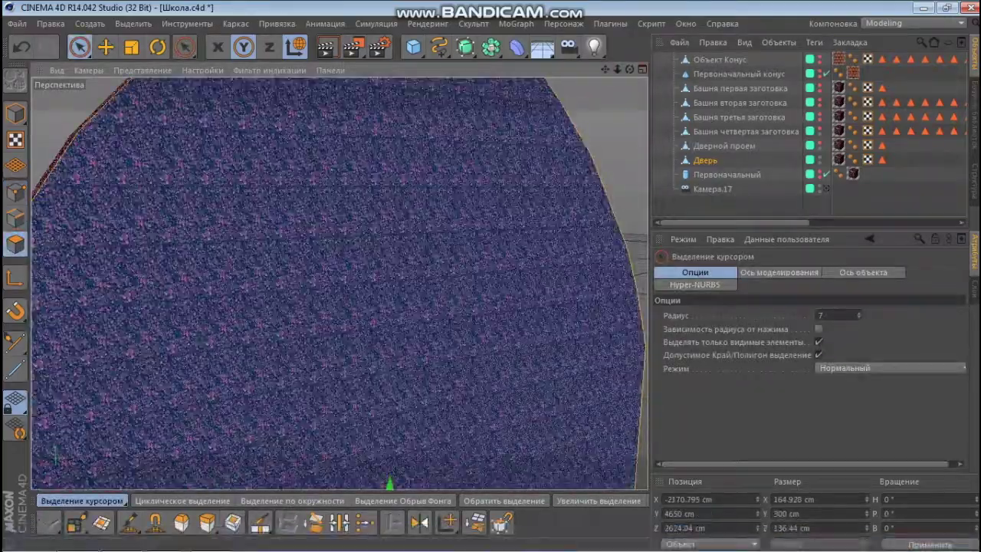
pyautogui.scroll(-2, 337, 285)
# Activate the Knife tool in Line mode from the right-click menu.
pyautogui.rightClick(346, 283)
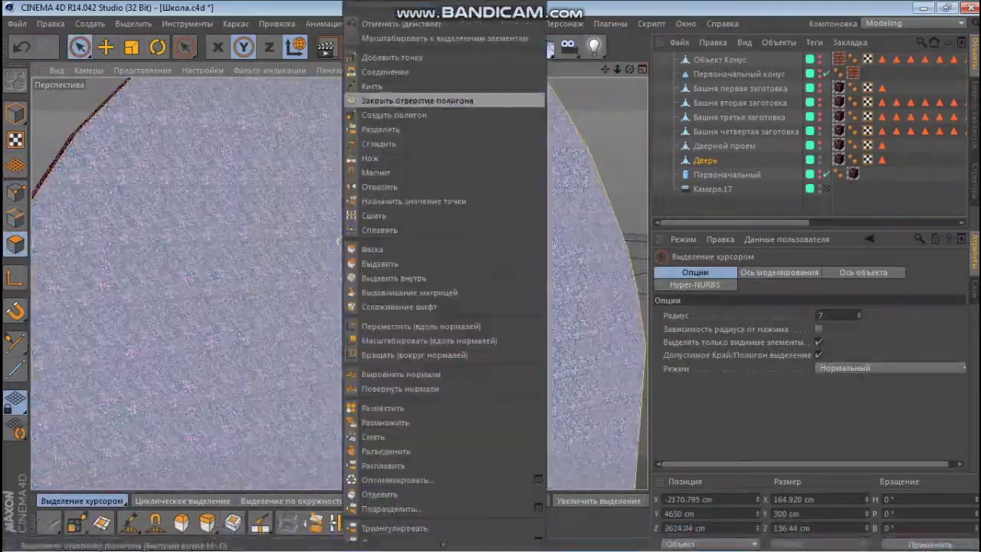
pyautogui.click(398, 230)
pyautogui.scroll(3, 339, 121)
pyautogui.keyDown('alt'); pyautogui.moveTo(339, 279); pyautogui.dragTo(486, 81); pyautogui.keyUp('alt')
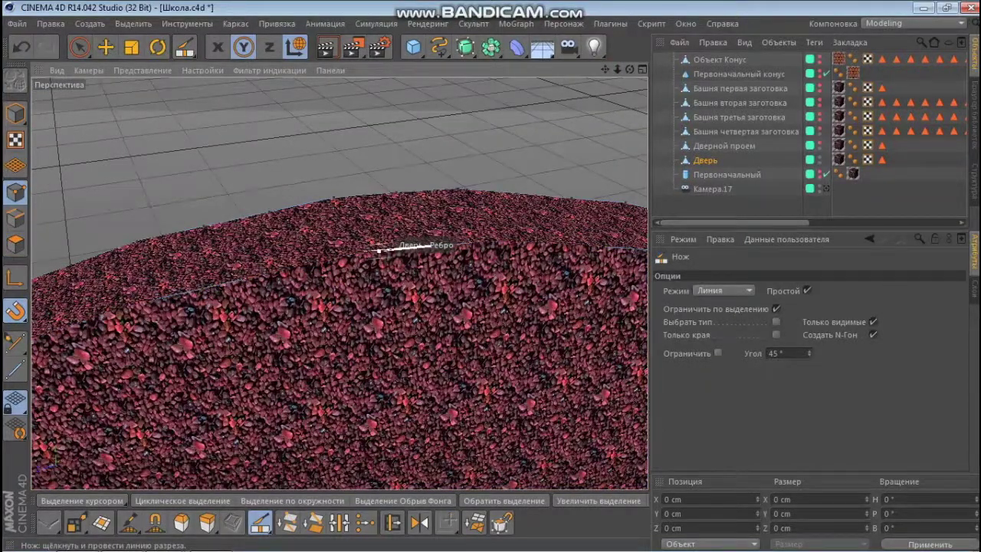
# Knife a vertical line down the Дверь surface, then return to Live Selection.
pyautogui.keyDown('alt'); pyautogui.moveTo(378, 250); pyautogui.dragTo(368, 186); pyautogui.keyUp('alt')
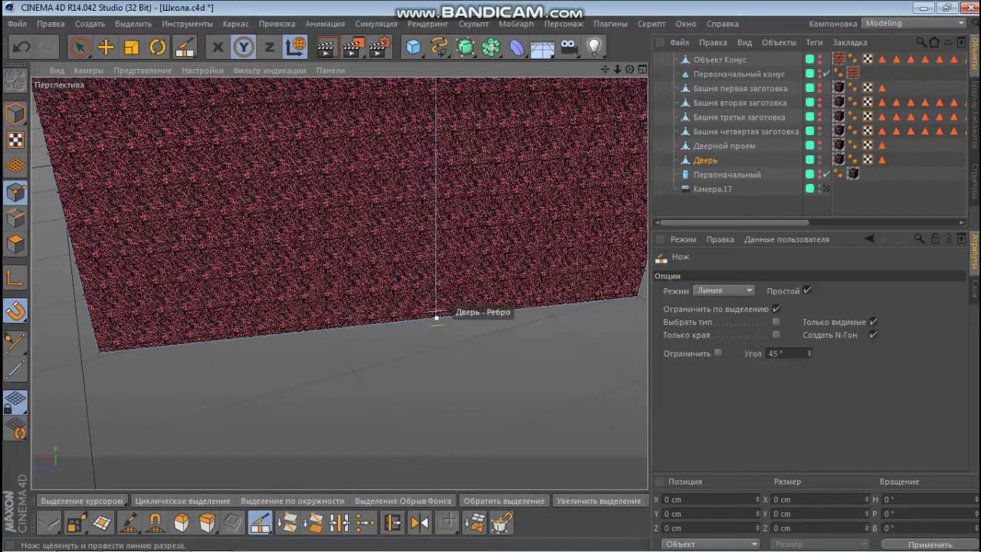
pyautogui.press('space')
pyautogui.moveTo(306, 219)
pyautogui.keyDown('alt'); pyautogui.mouseDown()
pyautogui.moveTo(339, 280)
pyautogui.moveTo(253, 222)
pyautogui.moveTo(338, 282)
pyautogui.moveTo(336, 176)
pyautogui.mouseUp(); pyautogui.keyUp('alt')
# Extrude the door panel with a 10 cm offset into a capped slab.
pyautogui.press('d')
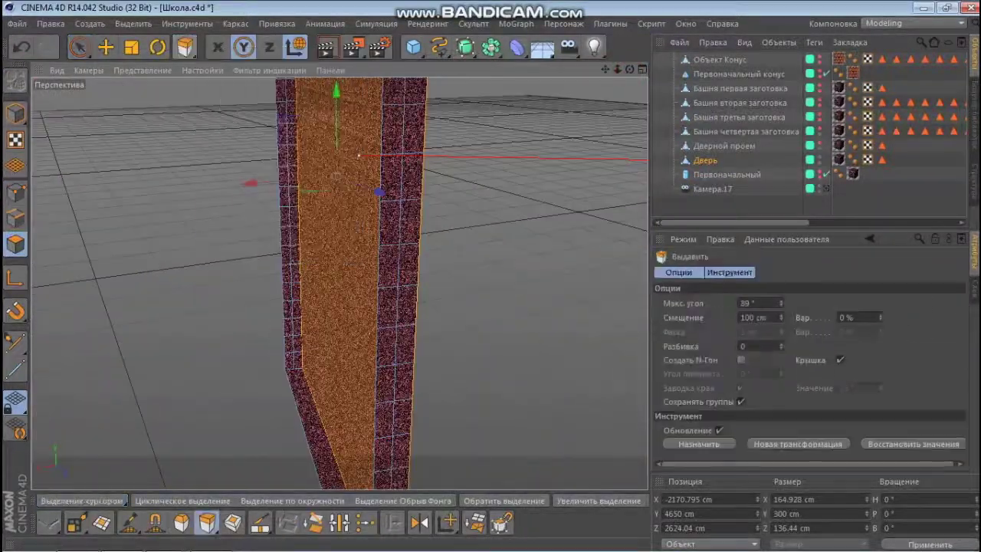
pyautogui.click(698, 444)
pyautogui.doubleClick(759, 317)
pyautogui.write('10')
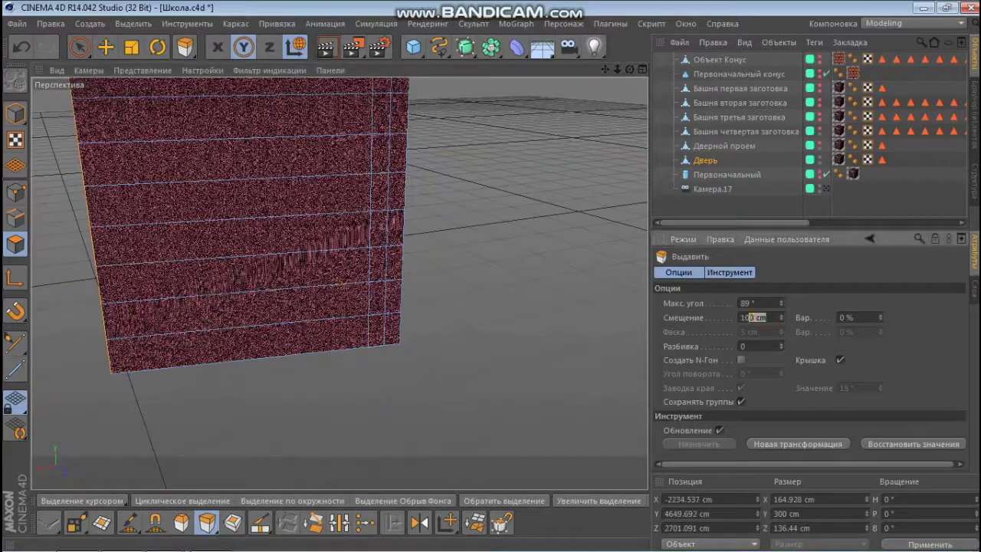
pyautogui.press('Return')
pyautogui.keyDown('alt'); pyautogui.moveTo(337, 230); pyautogui.dragTo(339, 280); pyautogui.keyUp('alt')
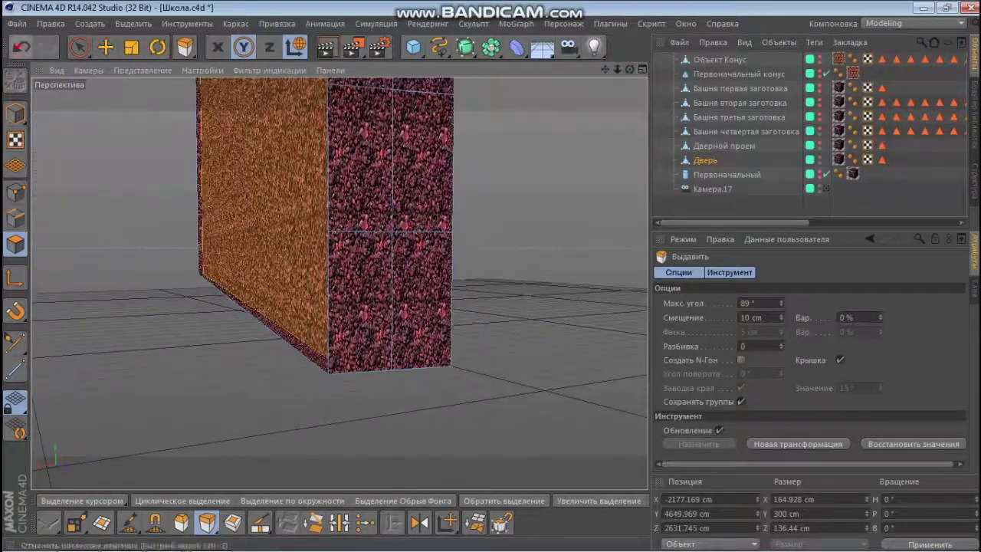
pyautogui.click(102, 522)
pyautogui.keyDown('alt'); pyautogui.moveTo(339, 281); pyautogui.dragTo(337, 253); pyautogui.keyUp('alt')
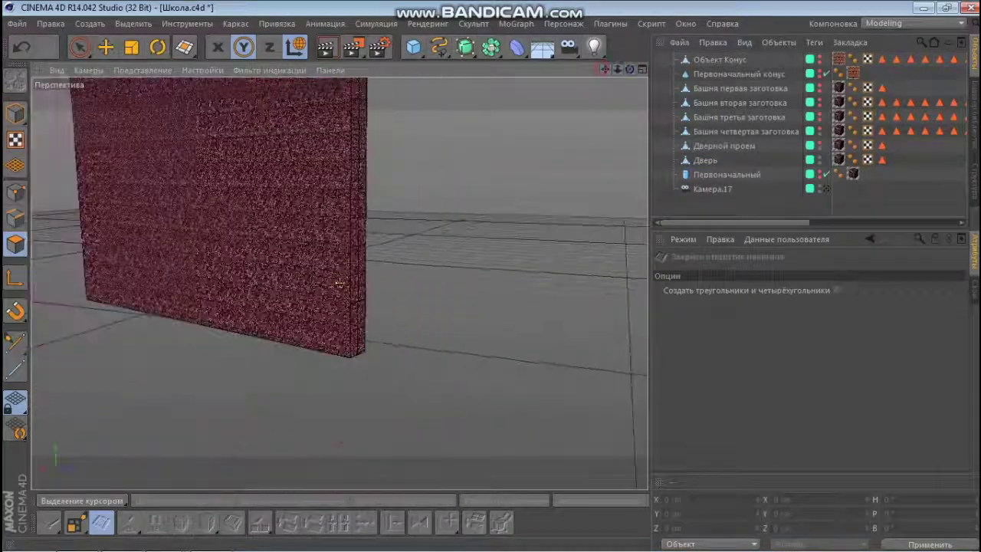
# Select all Дверь polygons and apply Align Normals (Выровнять нормали) to the slab.
pyautogui.click(337, 345)
pyautogui.keyDown('alt'); pyautogui.moveTo(303, 442); pyautogui.dragTo(337, 280); pyautogui.keyUp('alt')
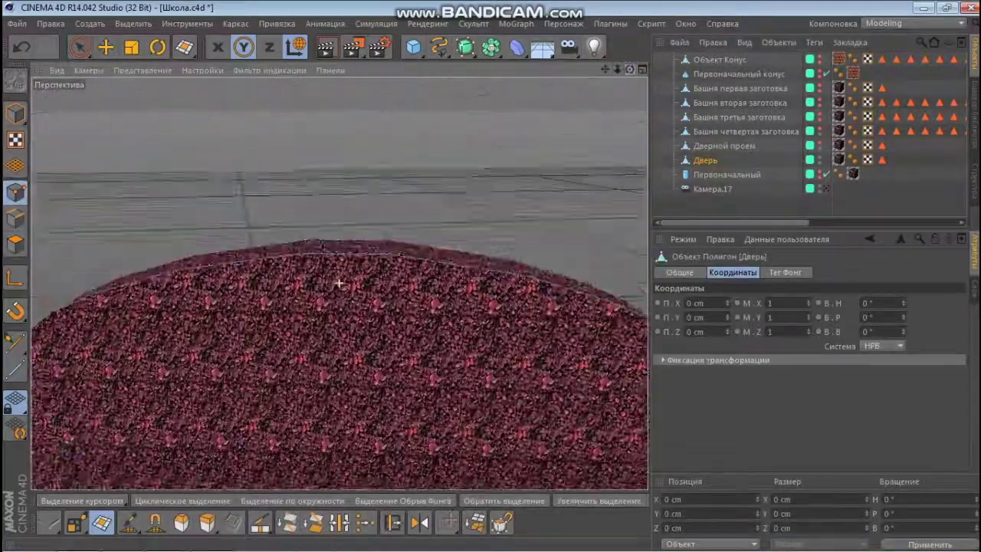
pyautogui.press('9')
pyautogui.hotkey('ctrl', 'a')
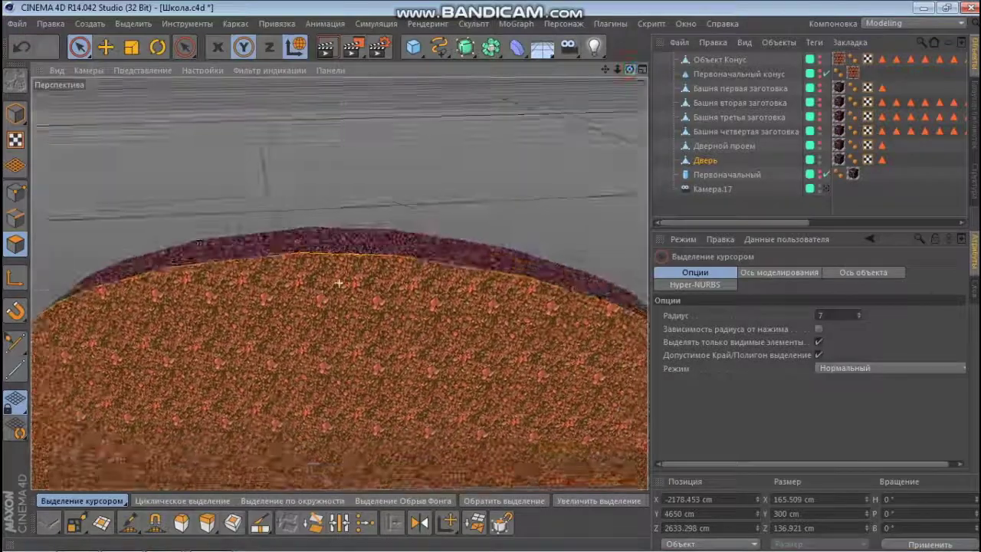
pyautogui.rightClick(322, 326)
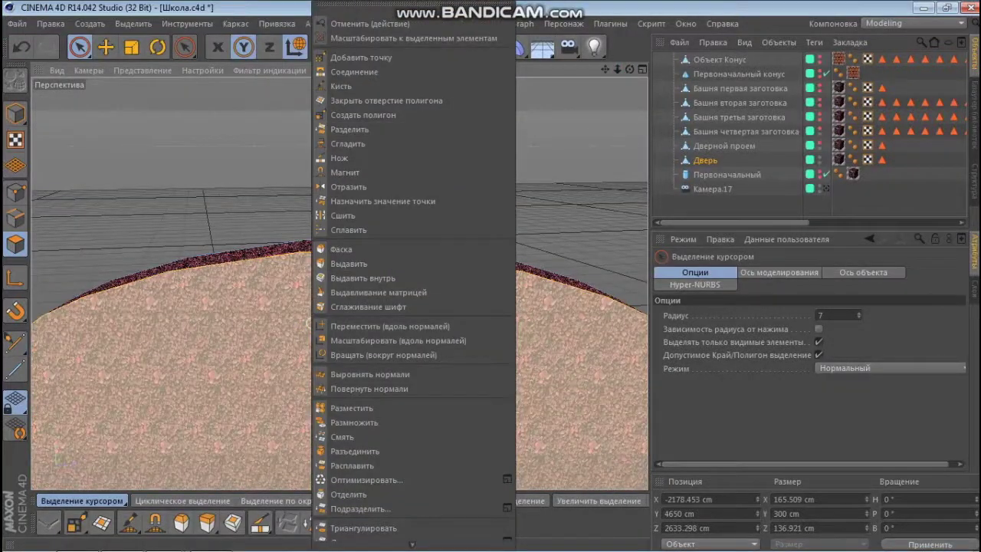
pyautogui.click(370, 374)
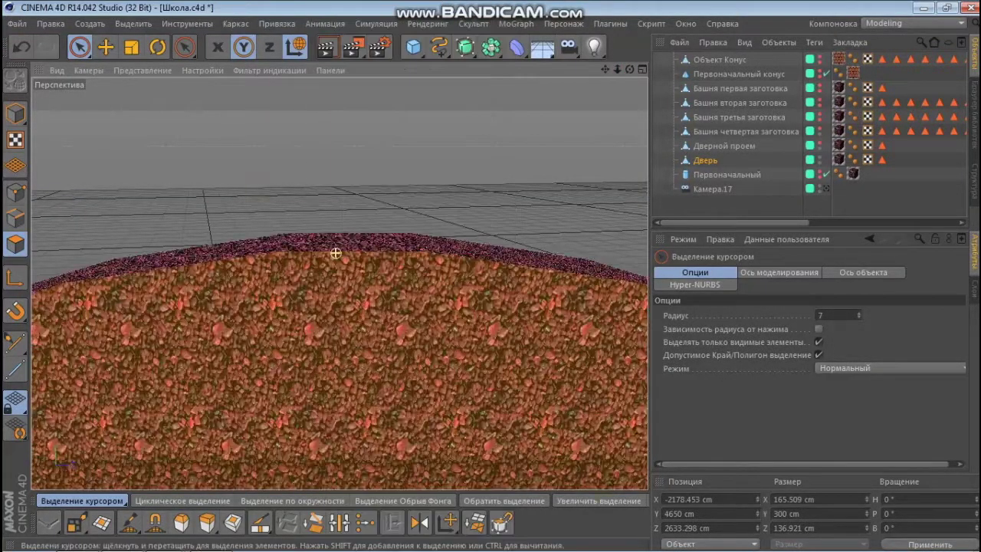
pyautogui.moveTo(127, 212)
pyautogui.keyDown('alt'); pyautogui.mouseDown()
pyautogui.moveTo(351, 268)
pyautogui.moveTo(355, 356)
pyautogui.mouseUp(); pyautogui.keyUp('alt')
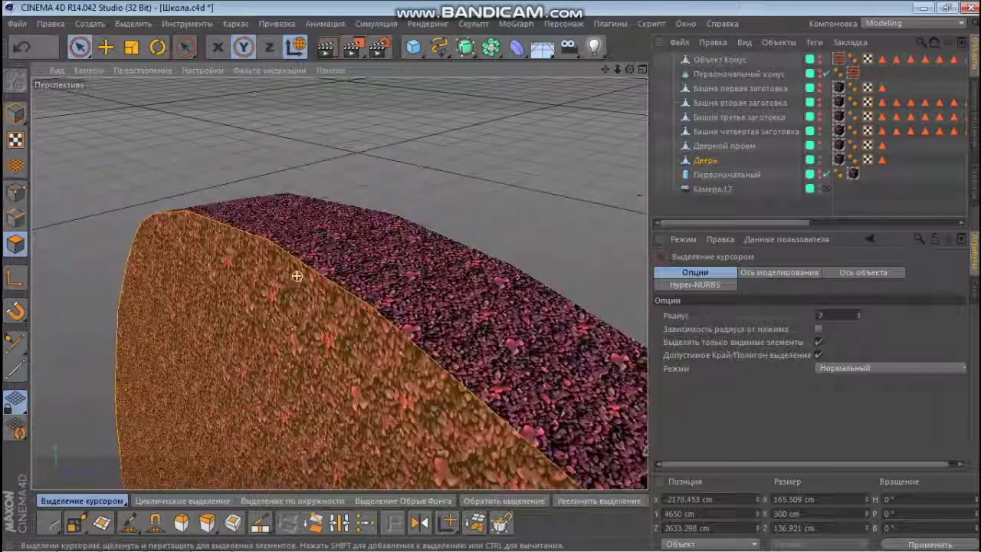
# Duplicate the door as Дверь.1 and switch to Points mode.
pyautogui.press('u')
pyautogui.press('p')
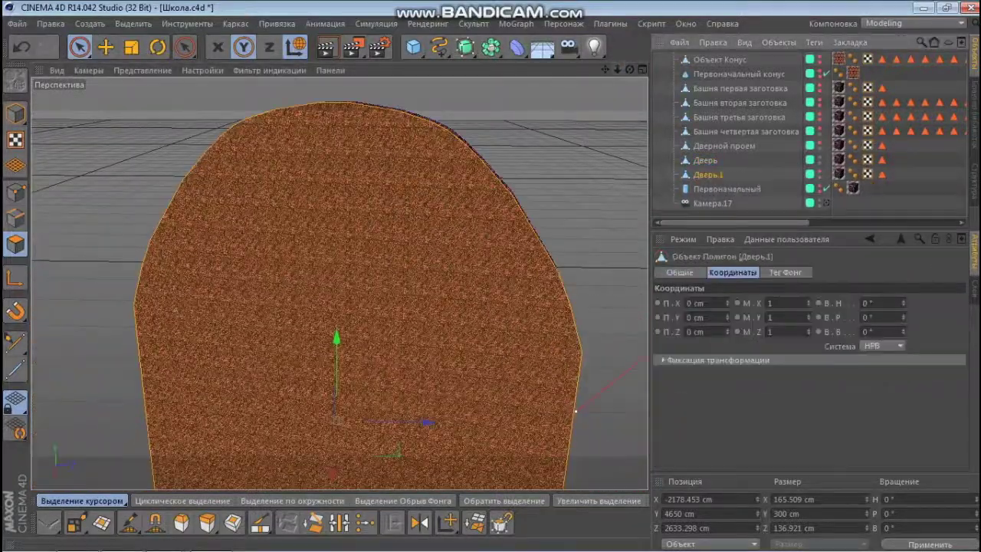
pyautogui.keyDown('alt'); pyautogui.moveTo(355, 355); pyautogui.dragTo(338, 283); pyautogui.keyUp('alt')
pyautogui.press('Return')
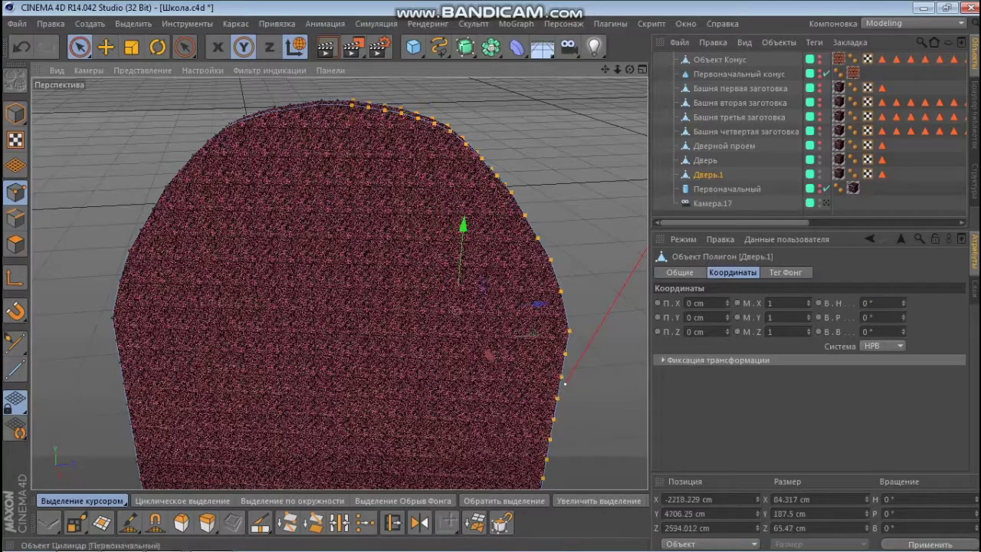
# Select the edge points along Дверь.1's straight cut side, viewing the arch from several angles.
pyautogui.keyDown('alt'); pyautogui.moveTo(564, 382); pyautogui.dragTo(563, 443); pyautogui.keyUp('alt')
pyautogui.keyDown('alt'); pyautogui.moveTo(556, 181); pyautogui.dragTo(544, 353); pyautogui.keyUp('alt')
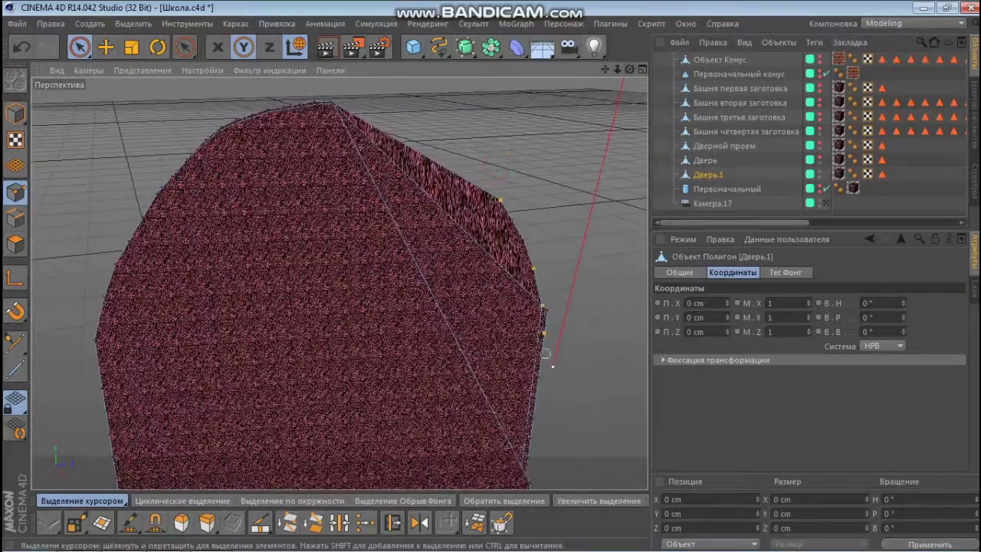
pyautogui.keyDown('alt'); pyautogui.moveTo(551, 366); pyautogui.dragTo(463, 113); pyautogui.keyUp('alt')
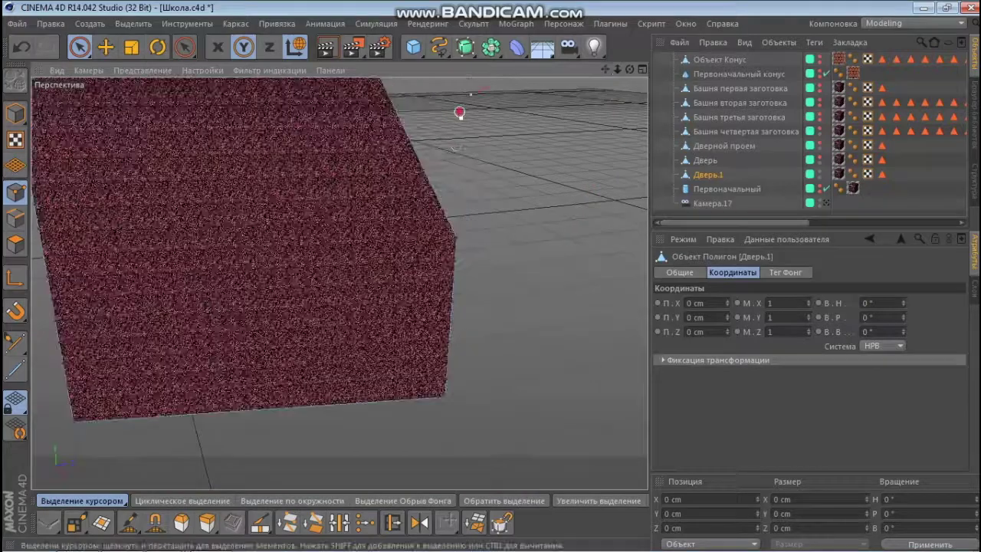
pyautogui.click(526, 385)
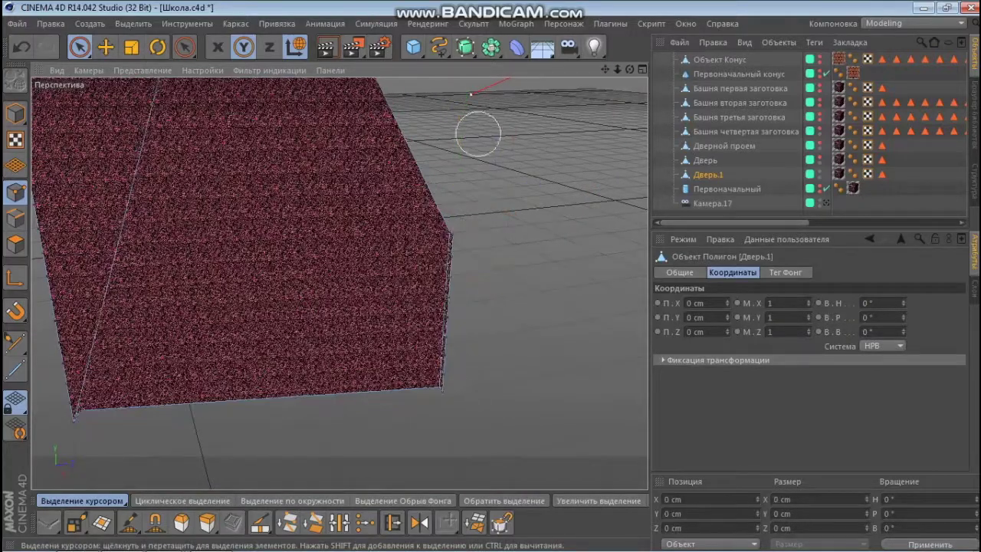
pyautogui.moveTo(444, 424)
pyautogui.keyDown('alt'); pyautogui.mouseDown()
pyautogui.moveTo(624, 92)
pyautogui.moveTo(340, 283)
pyautogui.moveTo(102, 416)
pyautogui.moveTo(122, 375)
pyautogui.moveTo(340, 280)
pyautogui.mouseUp(); pyautogui.keyUp('alt')
pyautogui.hotkey('ctrl', 'z')
pyautogui.click(340, 280)
pyautogui.keyDown('alt'); pyautogui.moveTo(591, 153); pyautogui.dragTo(420, 122); pyautogui.keyUp('alt')
pyautogui.click(550, 316)
pyautogui.hotkey('ctrl', 'z')
pyautogui.hotkey('ctrl', 'z')
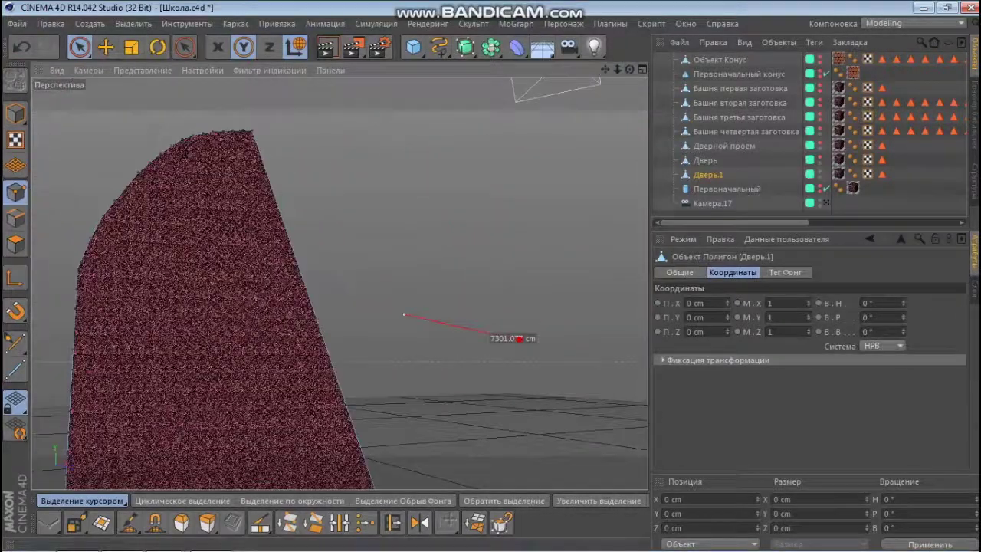
pyautogui.hotkey('ctrl', 'z')
pyautogui.hotkey('ctrl', 'z')
pyautogui.hotkey('ctrl', 'z')
pyautogui.hotkey('ctrl', 'z')
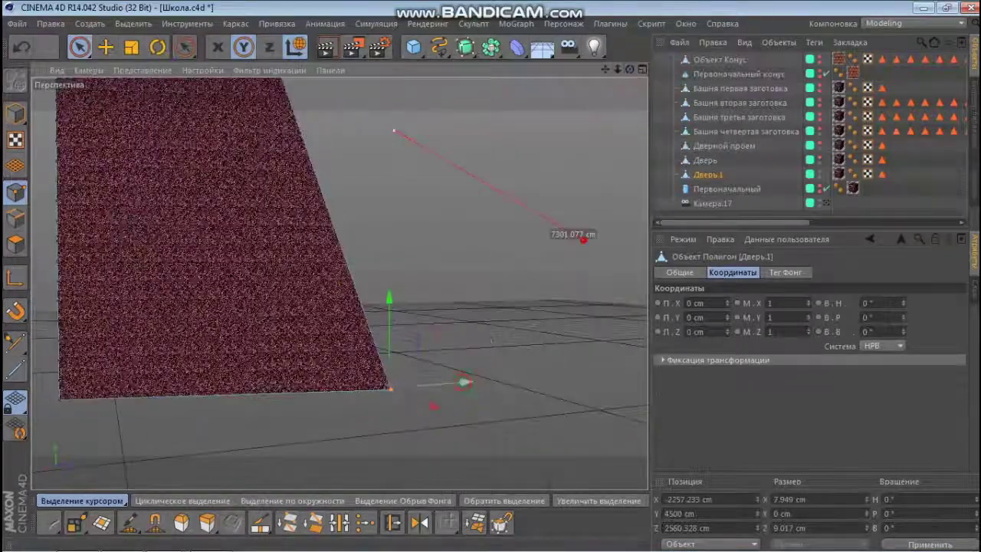
pyautogui.hotkey('ctrl', 'z')
pyautogui.hotkey('ctrl', 'z')
pyautogui.hotkey('ctrl', 'z')
pyautogui.hotkey('ctrl', 'z')
pyautogui.hotkey('ctrl', 'z')
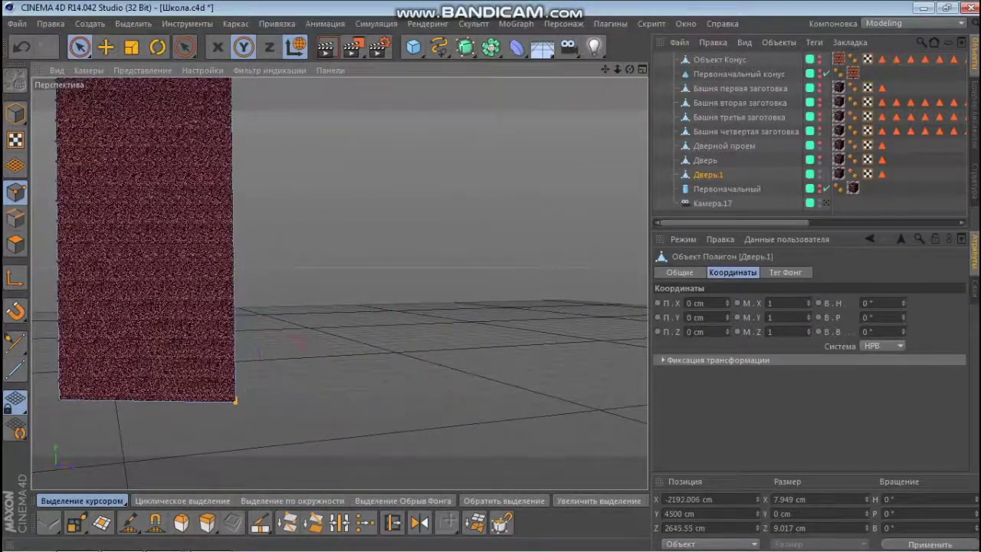
pyautogui.hotkey('ctrl', 'z')
pyautogui.hotkey('ctrl', 'z')
pyautogui.hotkey('ctrl', 'z')
pyautogui.hotkey('ctrl', 'z')
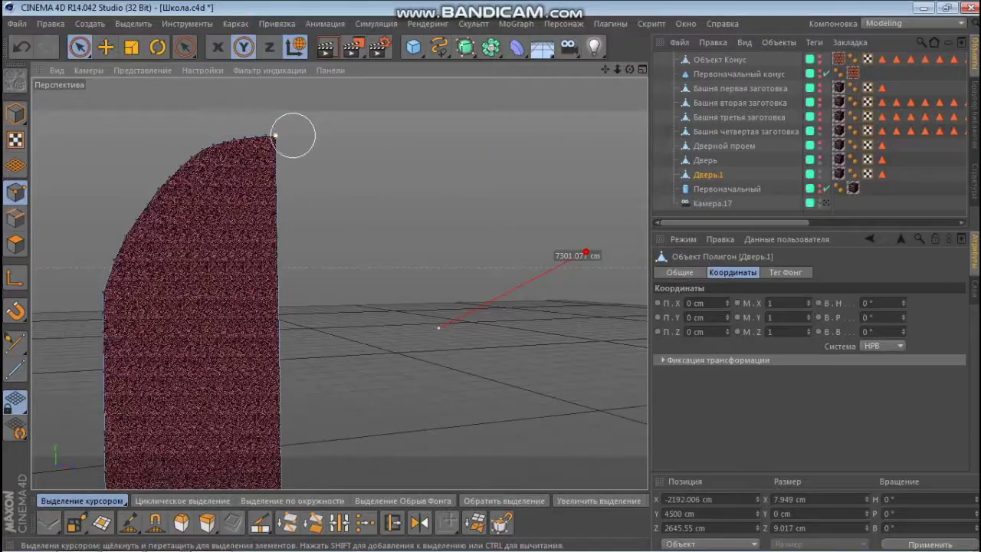
pyautogui.hotkey('ctrl', 'z')
pyautogui.hotkey('ctrl', 'z')
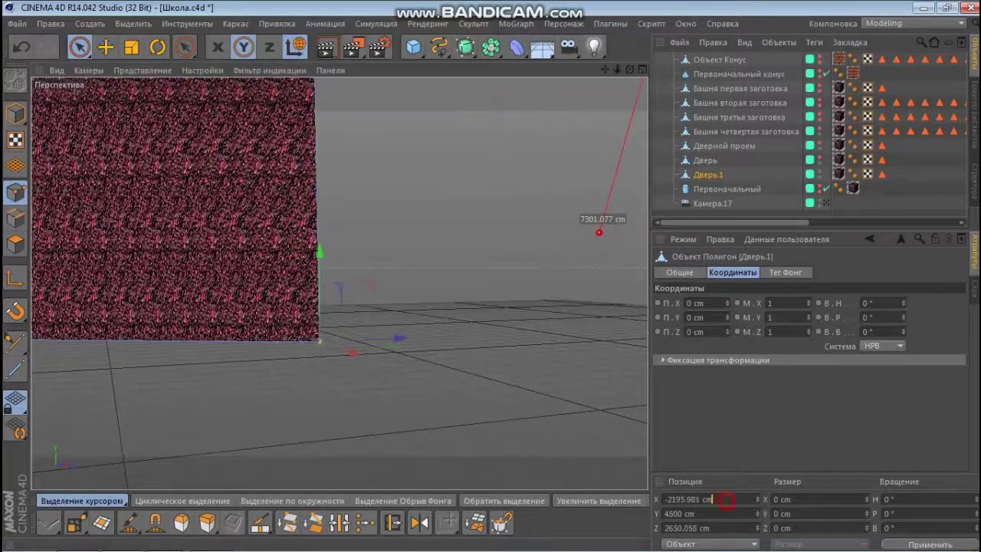
# Set the selected points' position to X -2179 and Z 2634.598 in Coordinates.
pyautogui.write('179')
pyautogui.click(714, 528)
pyautogui.write('2634')
pyautogui.press('Return')
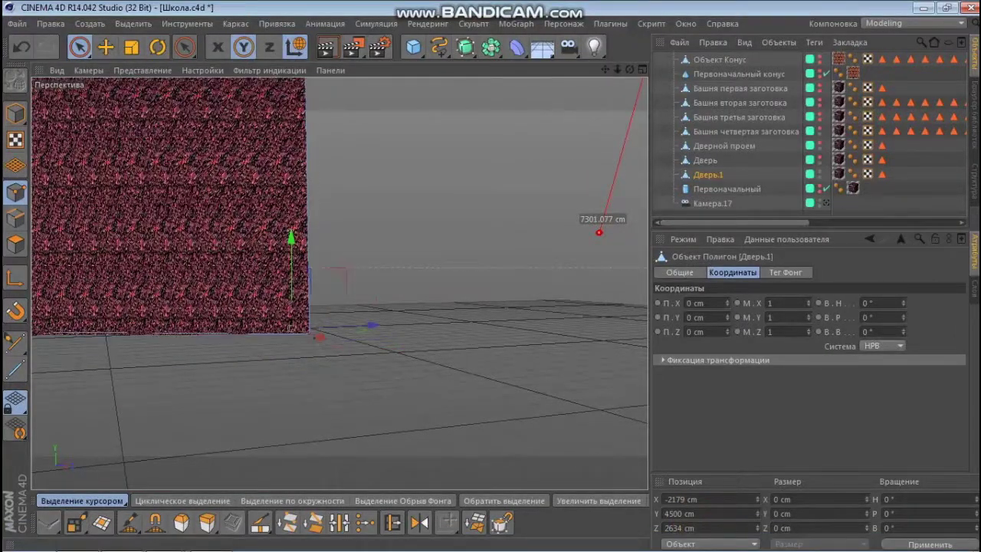
pyautogui.hotkey('ctrl', 'z')
pyautogui.hotkey('ctrl', 'z')
pyautogui.hotkey('ctrl', 'z')
pyautogui.hotkey('ctrl', 'z')
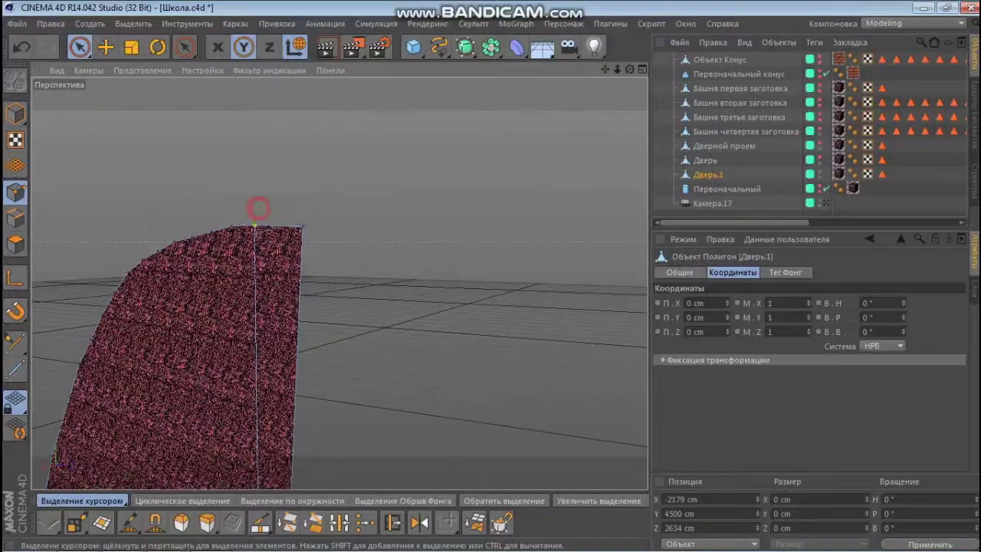
pyautogui.hotkey('ctrl', 'z')
pyautogui.hotkey('ctrl', 'z')
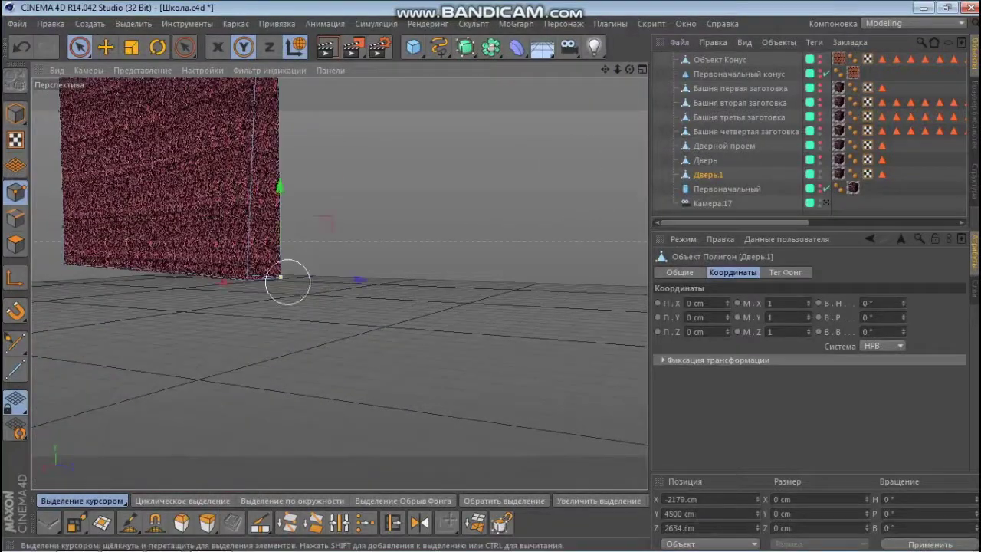
pyautogui.write('2634.598')
pyautogui.click(706, 498)
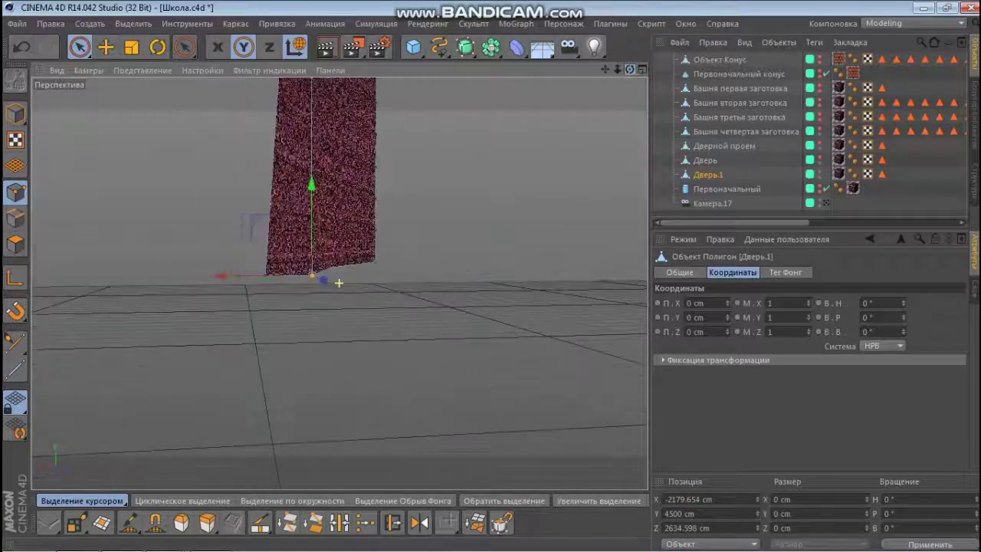
# Check the shifted points' alignment against Дверь from several angles, keeping Дверь.1 active.
pyautogui.moveTo(604, 70); pyautogui.dragTo(582, 107)
pyautogui.hotkey('ctrl', 'z')
pyautogui.hotkey('ctrl', 'z')
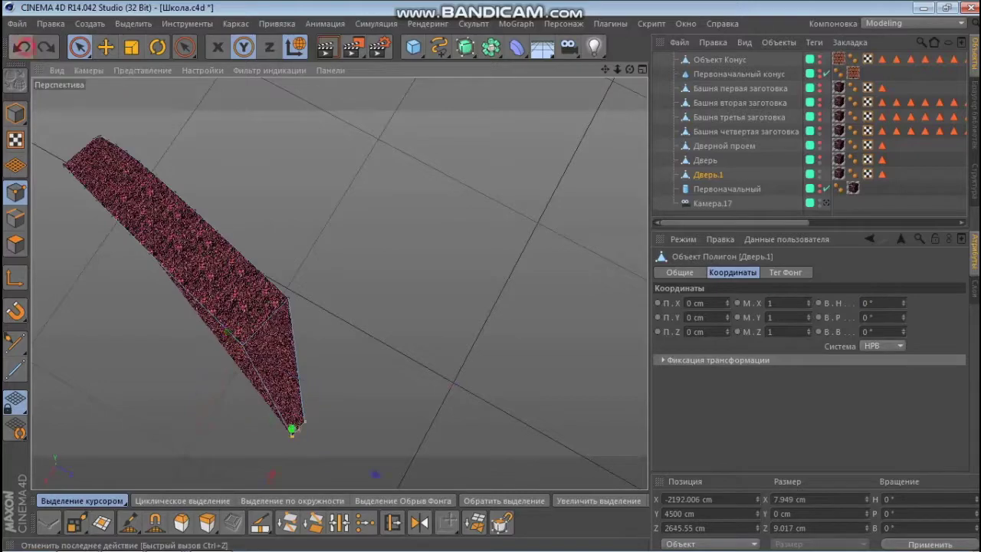
pyautogui.moveTo(629, 70); pyautogui.dragTo(562, 80)
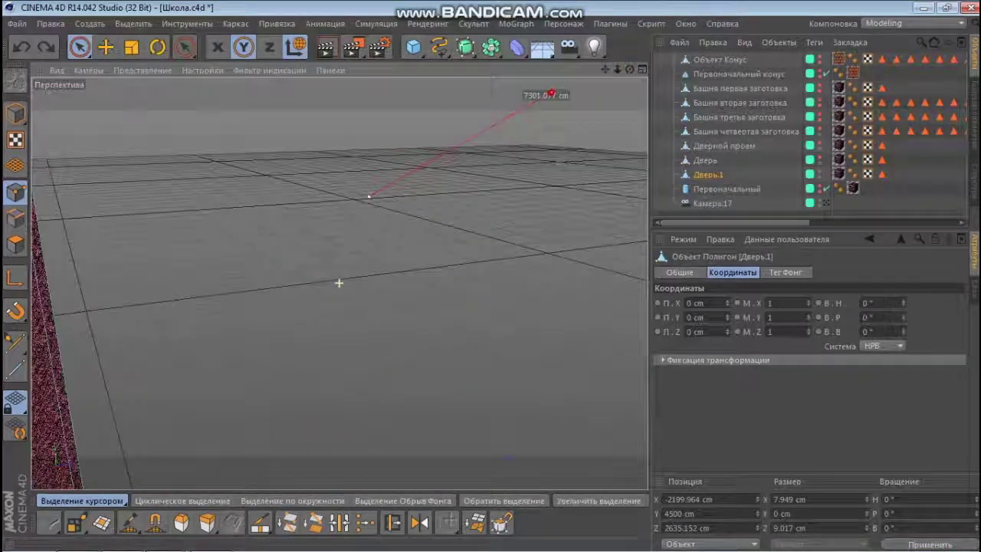
pyautogui.hotkey('ctrl', 'y')
pyautogui.hotkey('ctrl', 'y')
pyautogui.hotkey('ctrl', 'y')
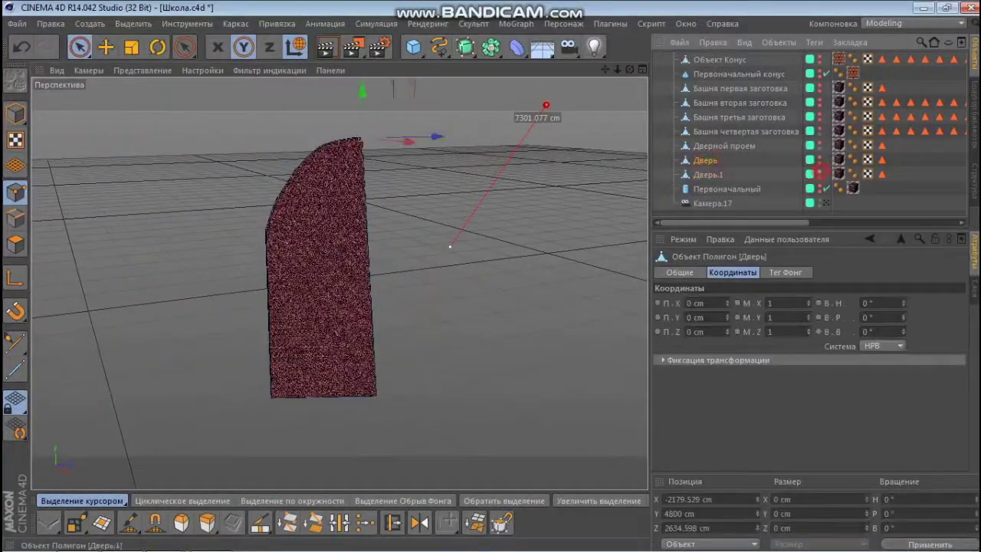
pyautogui.keyDown('alt'); pyautogui.moveTo(293, 347); pyautogui.dragTo(327, 168); pyautogui.keyUp('alt')
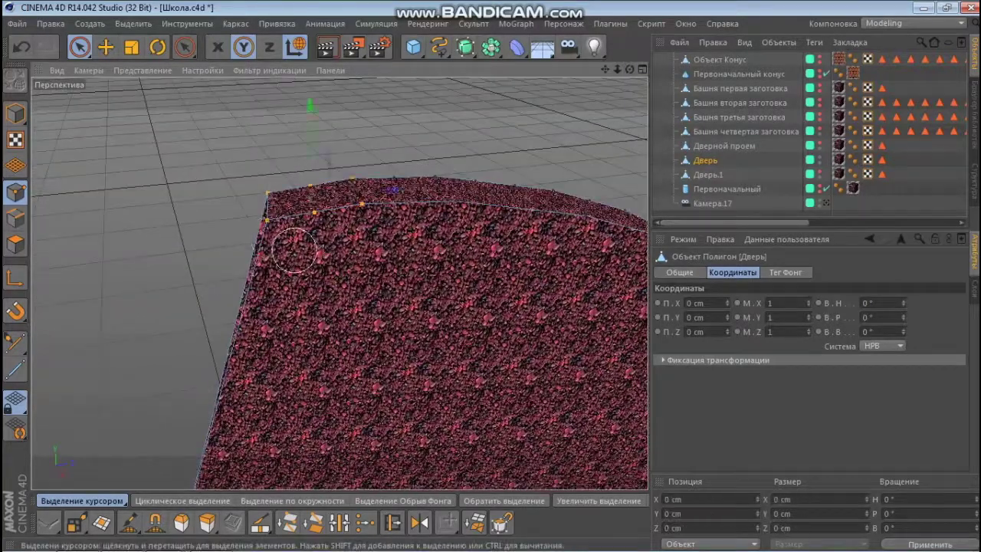
pyautogui.moveTo(293, 249)
pyautogui.keyDown('alt'); pyautogui.mouseDown()
pyautogui.moveTo(305, 314)
pyautogui.moveTo(330, 307)
pyautogui.moveTo(284, 325)
pyautogui.mouseUp(); pyautogui.keyUp('alt')
pyautogui.keyDown('alt'); pyautogui.moveTo(361, 360); pyautogui.dragTo(337, 360); pyautogui.keyUp('alt')
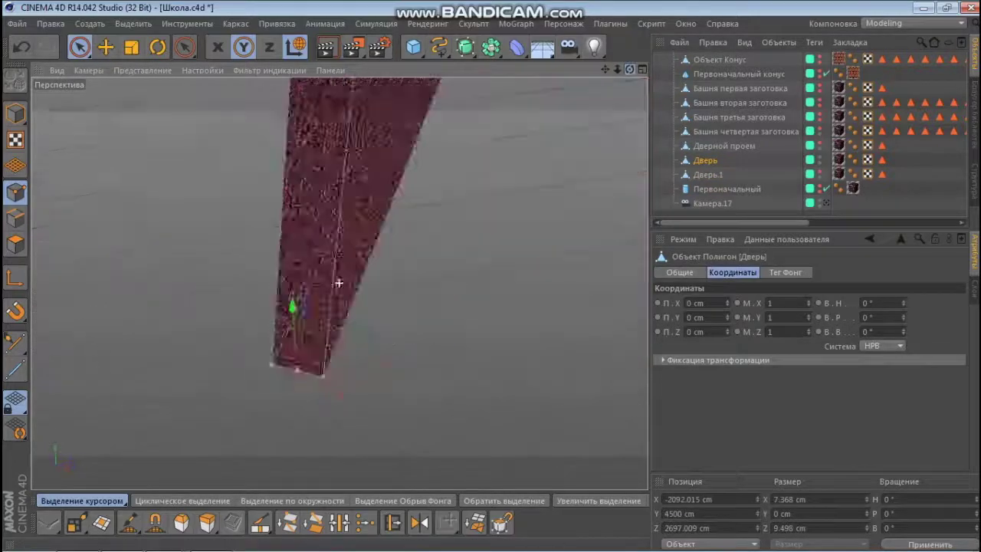
pyautogui.click(590, 151)
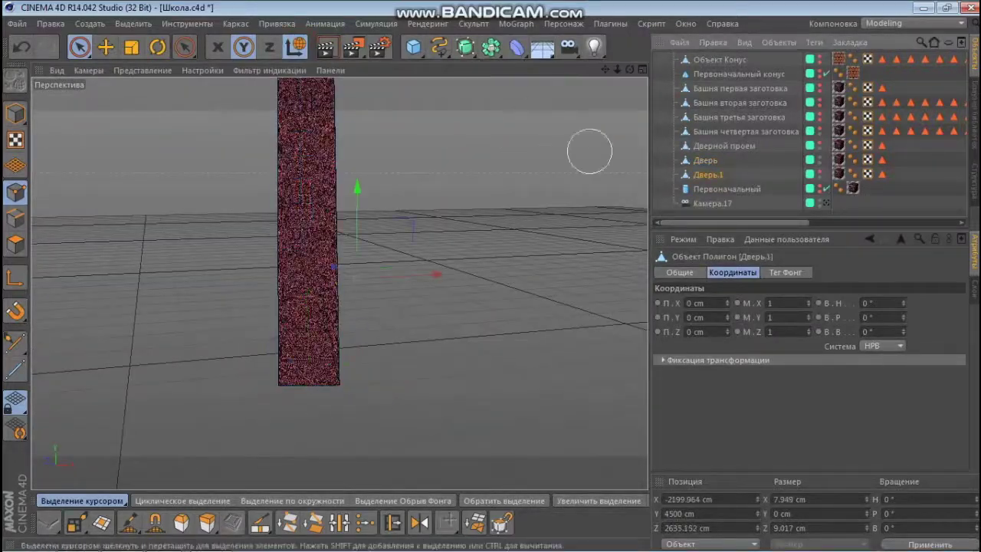
pyautogui.keyDown('alt'); pyautogui.moveTo(337, 307); pyautogui.dragTo(306, 322); pyautogui.keyUp('alt')
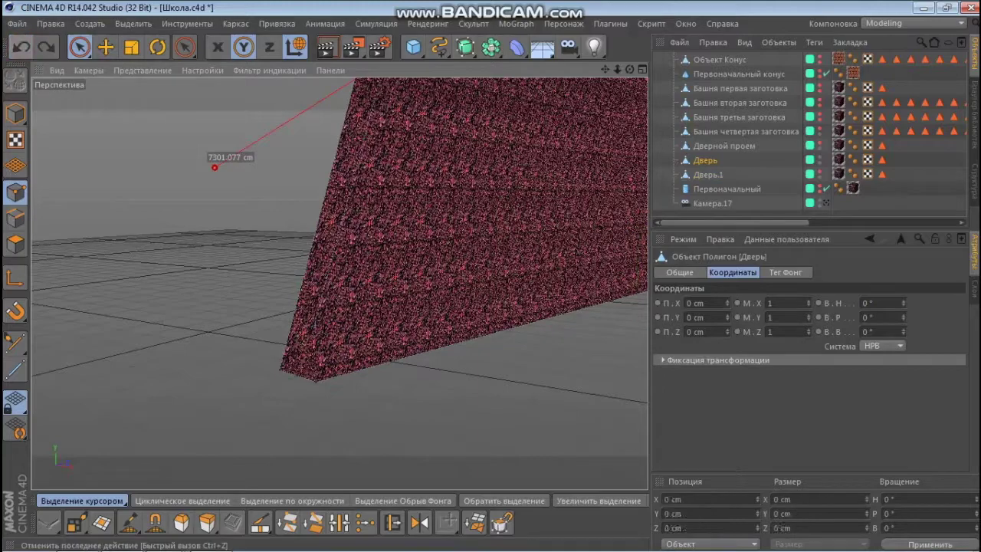
pyautogui.click(21, 46)
pyautogui.hotkey('ctrl', 'z')
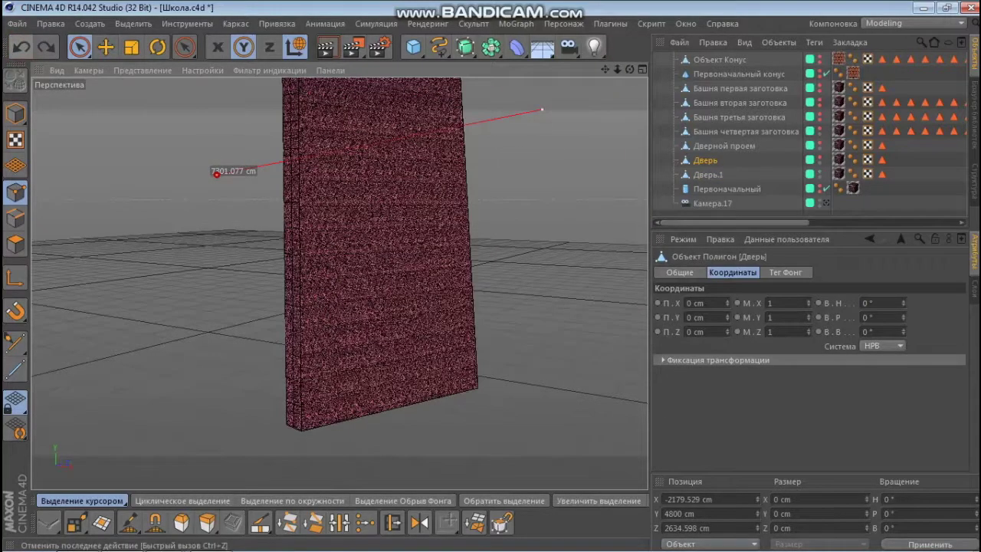
pyautogui.hotkey('ctrl', 'z')
pyautogui.hotkey('ctrl', 'z')
pyautogui.hotkey('ctrl', 'z')
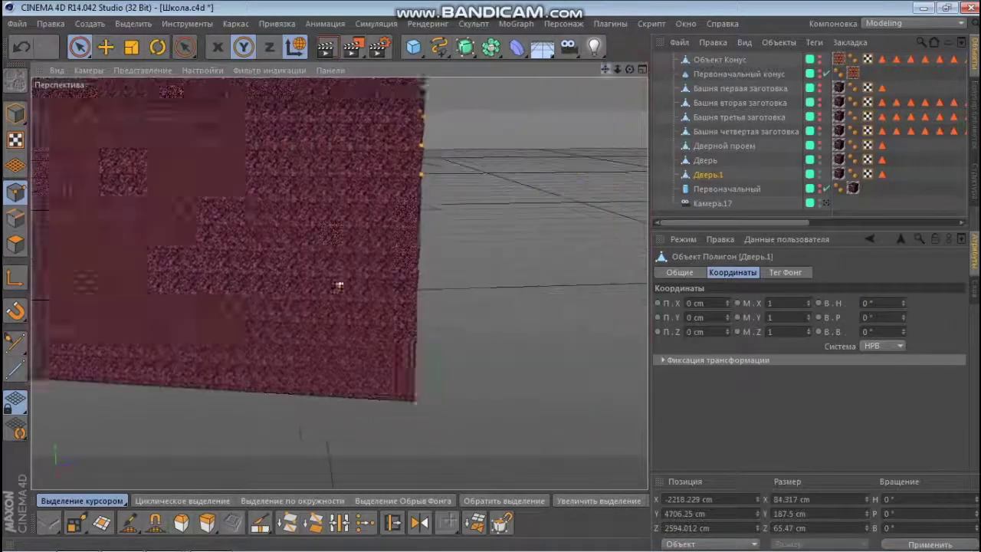